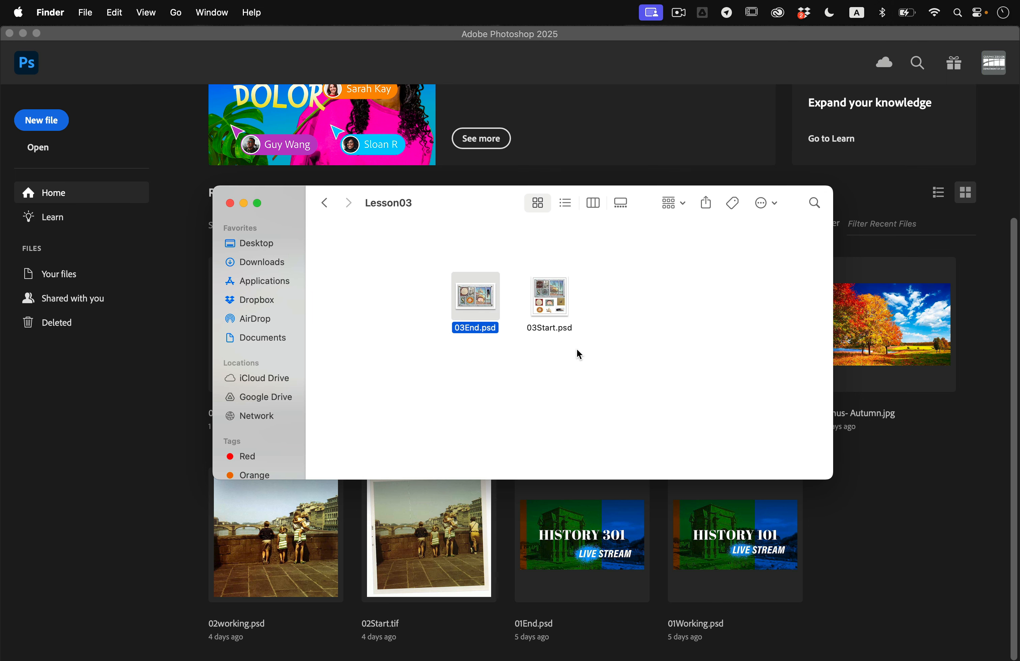
- Open 03Start.psd from the Lesson03 folder in Photoshop and save it as 03Working.psd
{"action": "left_click", "coordinate": [557, 308]}
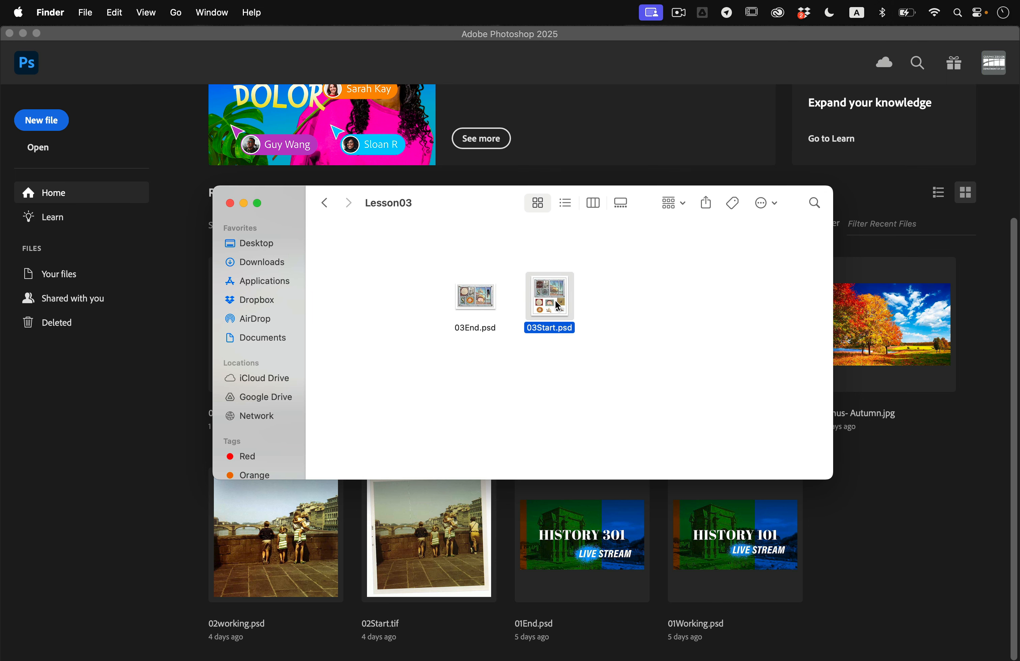
{"action": "double_click", "coordinate": [555, 300]}
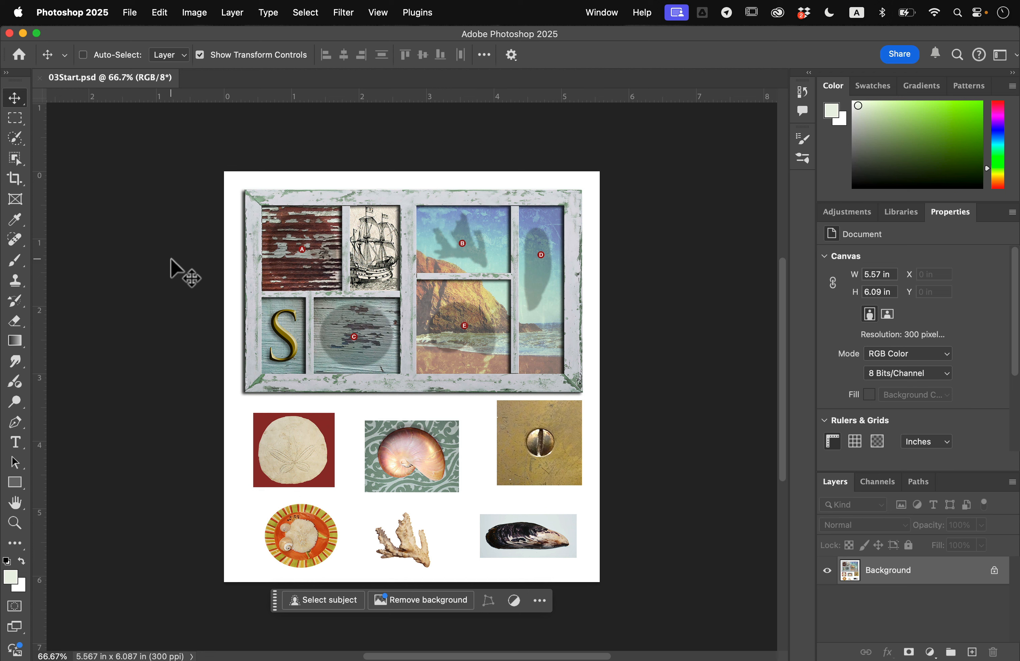
{"action": "left_click", "coordinate": [131, 13]}
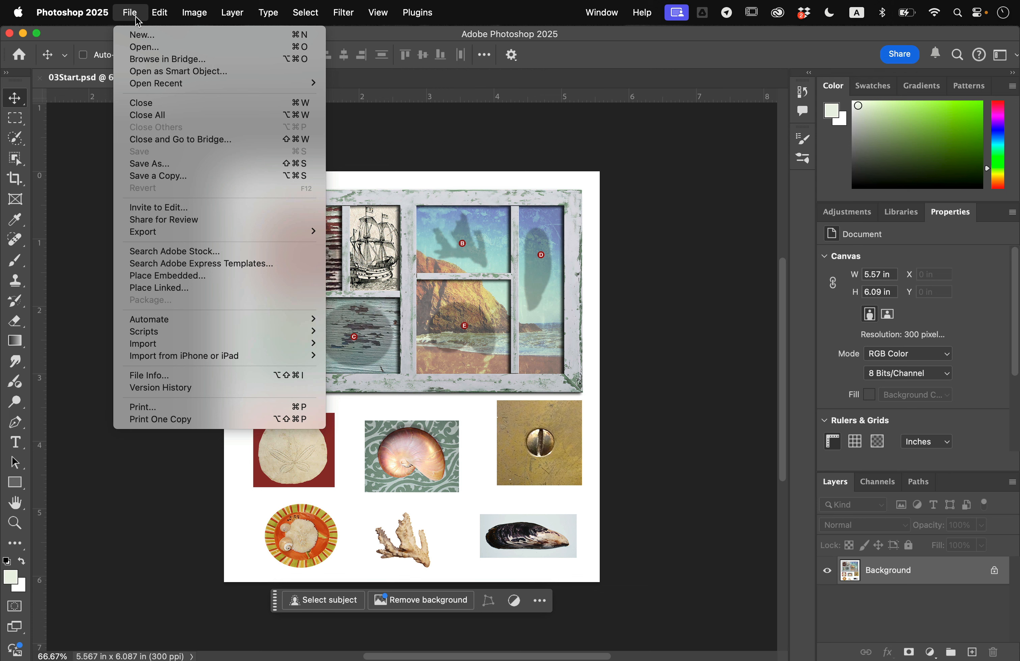
{"action": "left_click", "coordinate": [173, 164]}
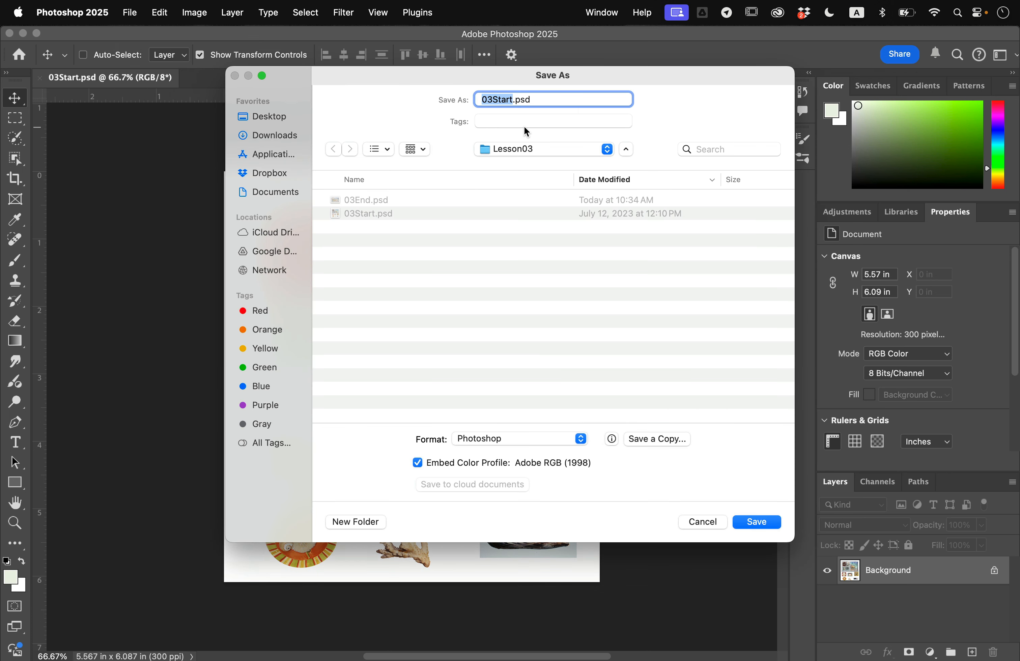
{"action": "key", "text": "BackSpace"}
{"action": "key", "text": "BackSpace"}
{"action": "key", "text": "BackSpace"}
{"action": "key", "text": "BackSpace"}
{"action": "left_click", "coordinate": [757, 524]}
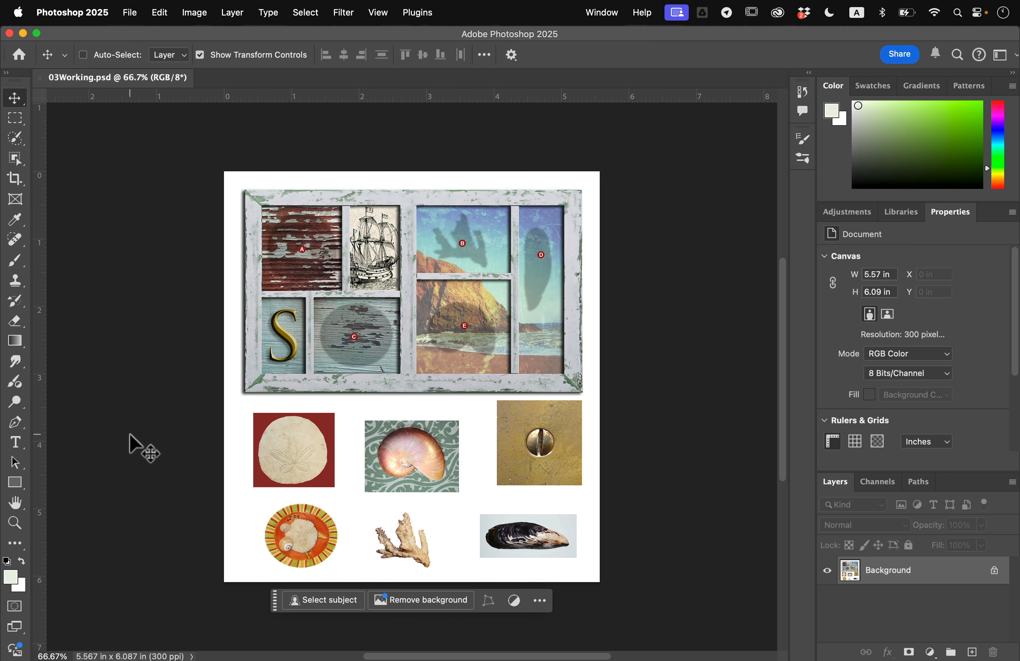
- Try selecting the red background around the sand dollar with the Magic Wand at tolerance 32, and clear that selection
{"action": "left_click", "coordinate": [15, 522]}
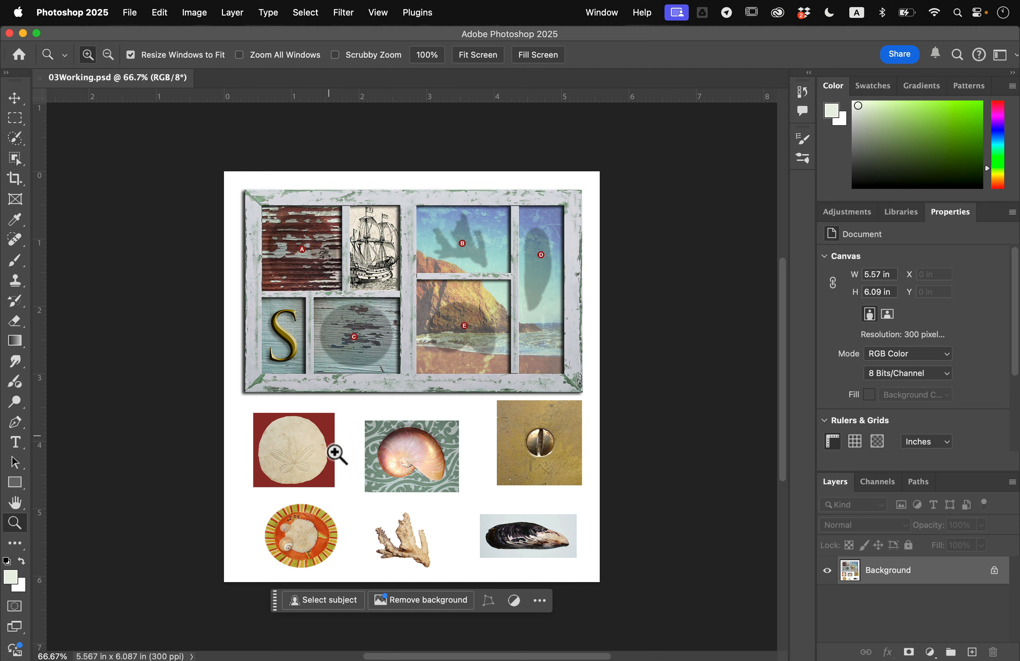
{"action": "left_click_drag", "start_coordinate": [297, 454], "coordinate": [346, 498]}
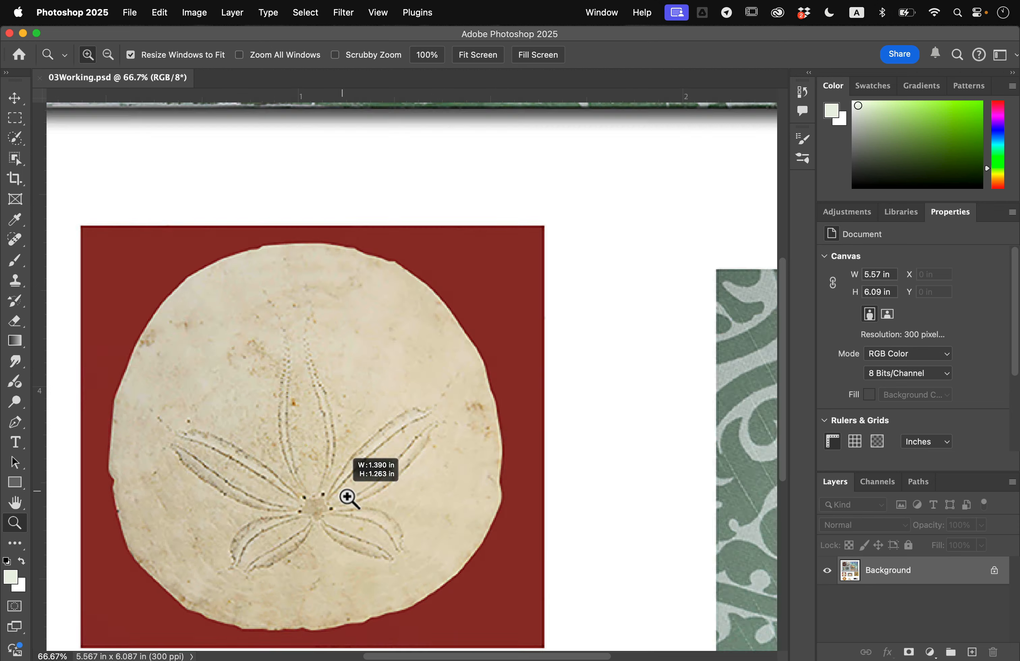
{"action": "key", "text": "super+minus"}
{"action": "key", "text": "super+minus"}
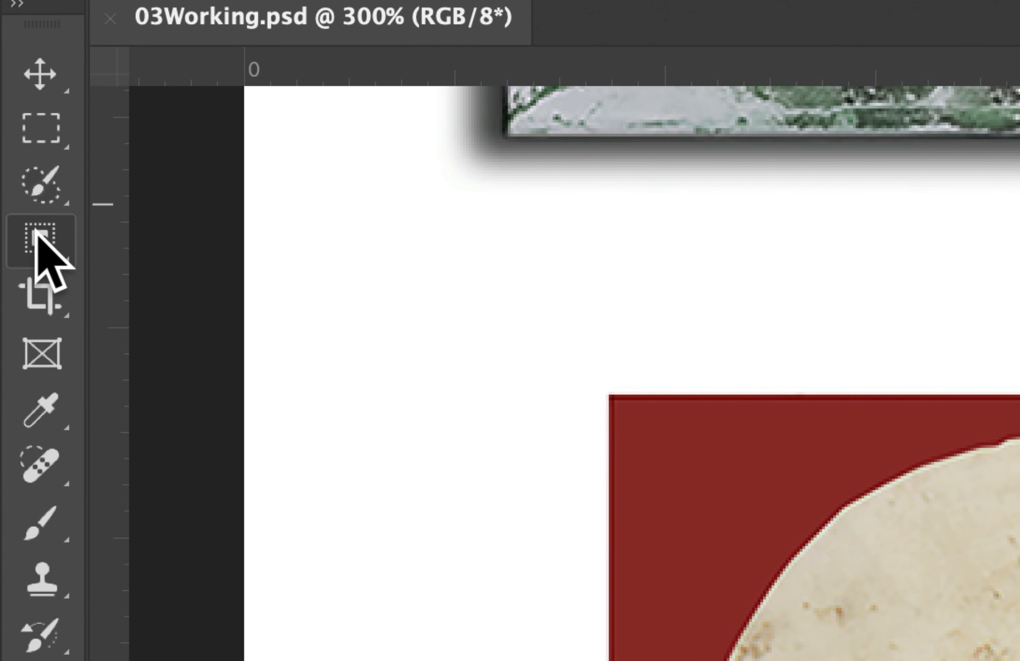
{"action": "left_click", "coordinate": [12, 156]}
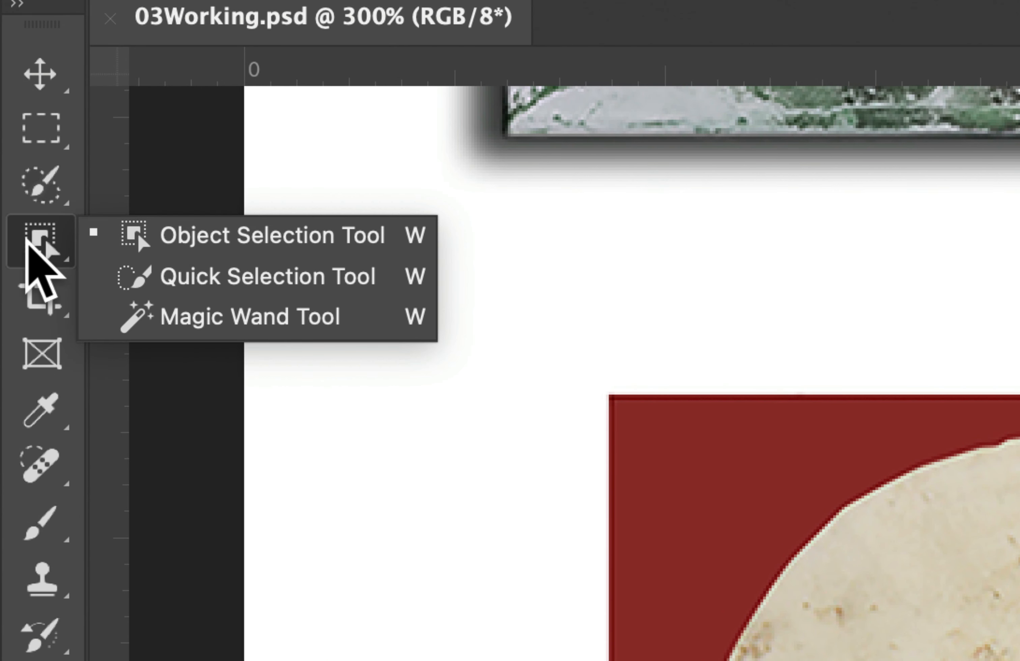
{"action": "left_click", "coordinate": [214, 320]}
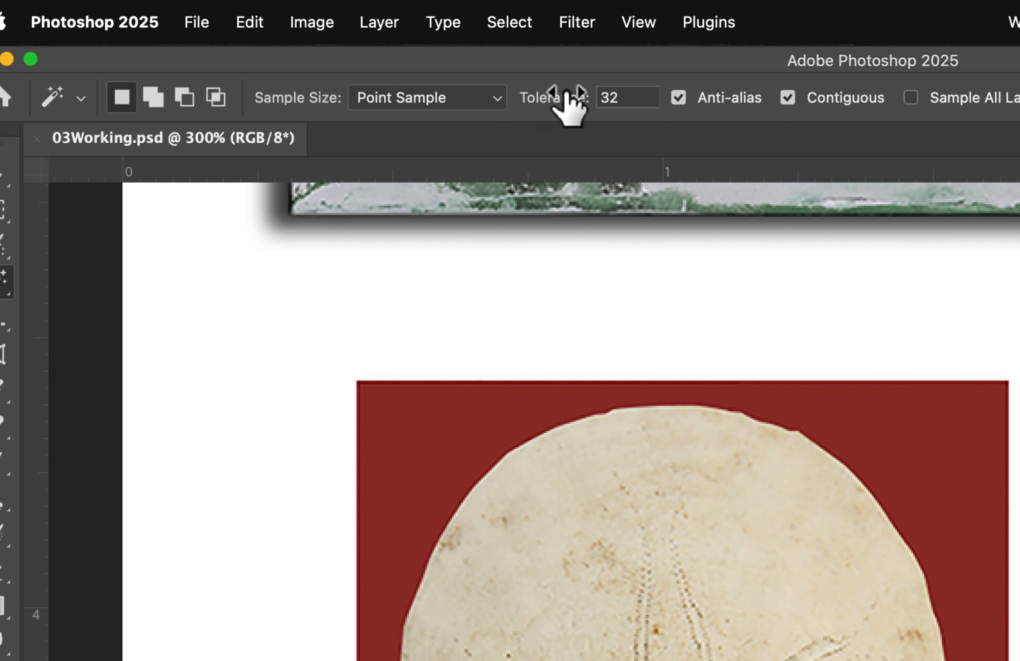
{"action": "left_click", "coordinate": [617, 99]}
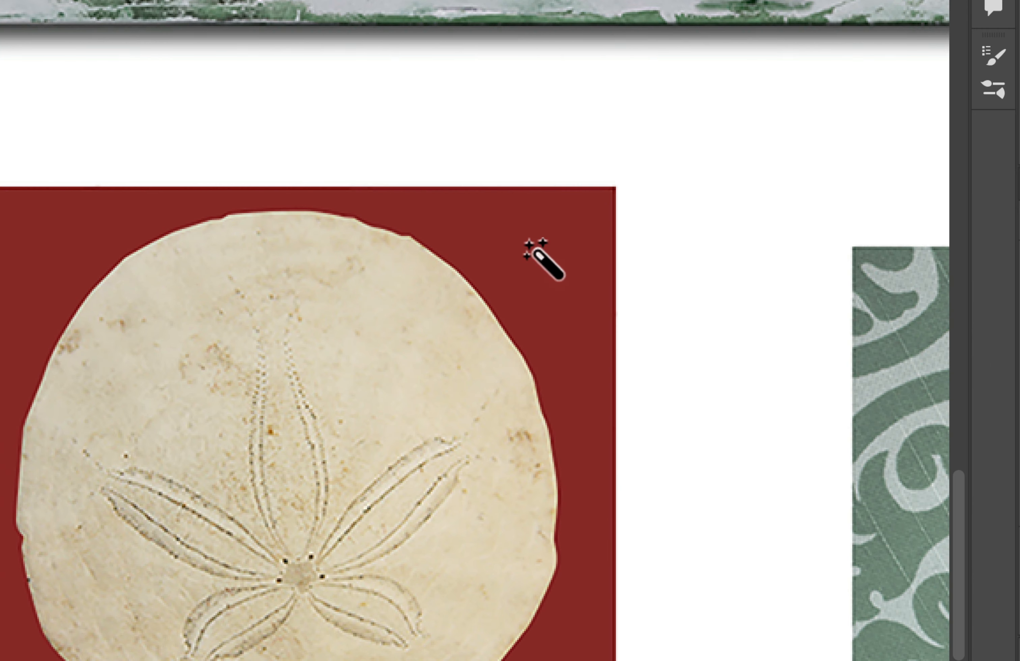
{"action": "left_click", "coordinate": [543, 251]}
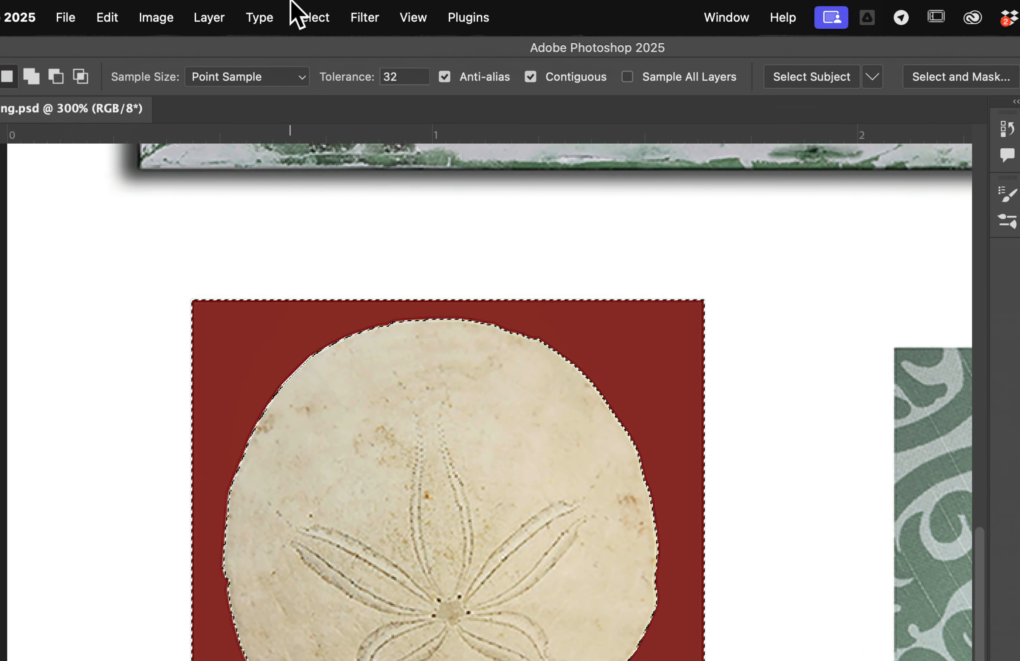
{"action": "left_click", "coordinate": [308, 13]}
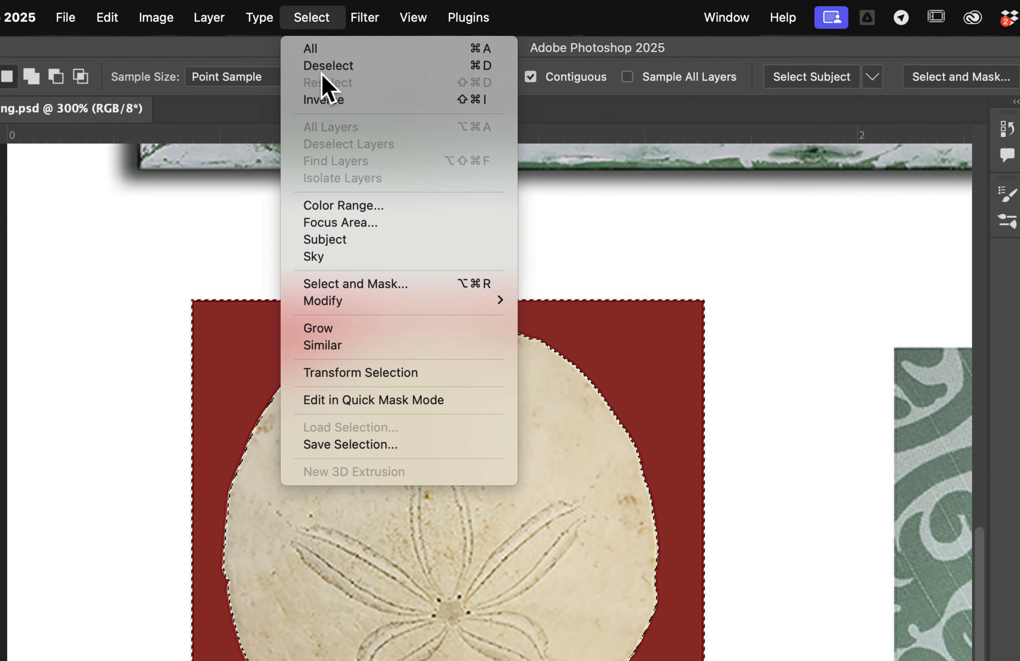
{"action": "left_click", "coordinate": [497, 67]}
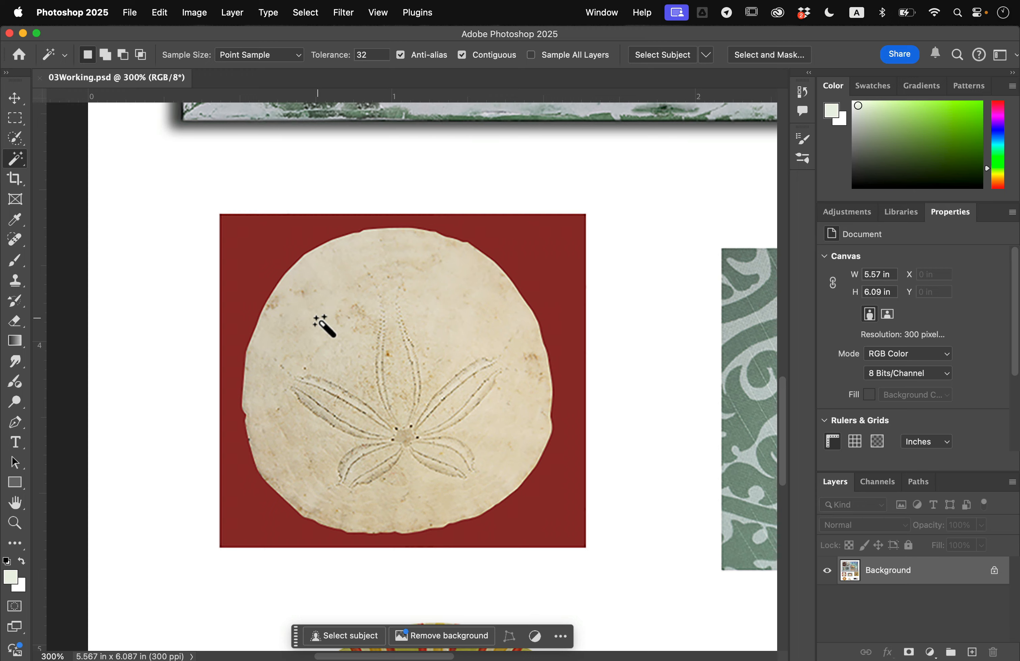
- Try the Magic Wand on the sand dollar itself and deselect the picked area
{"action": "left_click", "coordinate": [316, 318]}
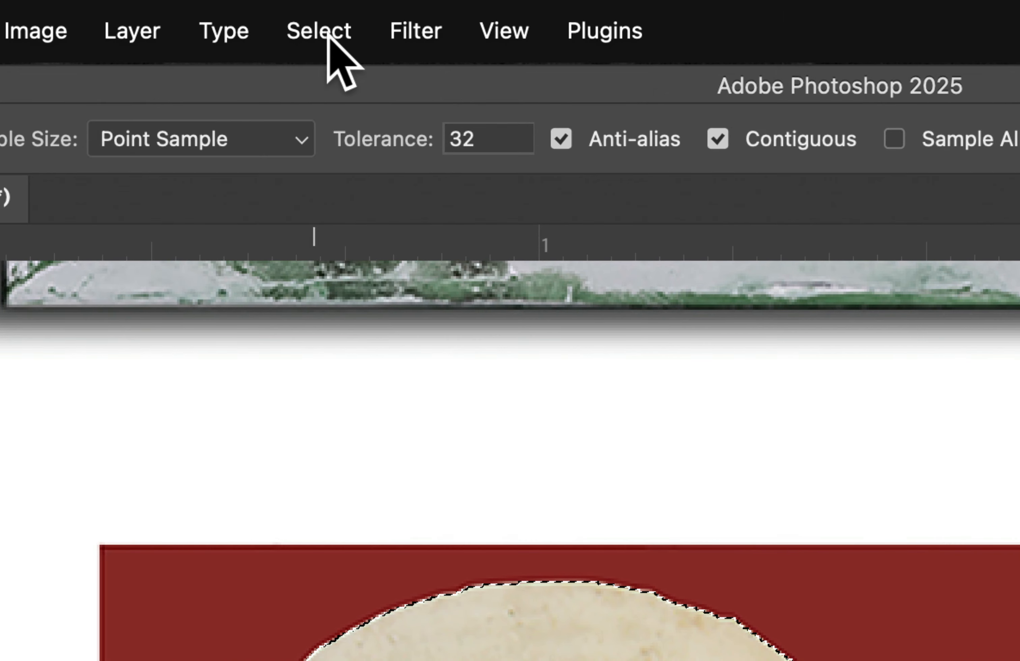
{"action": "left_click", "coordinate": [307, 13]}
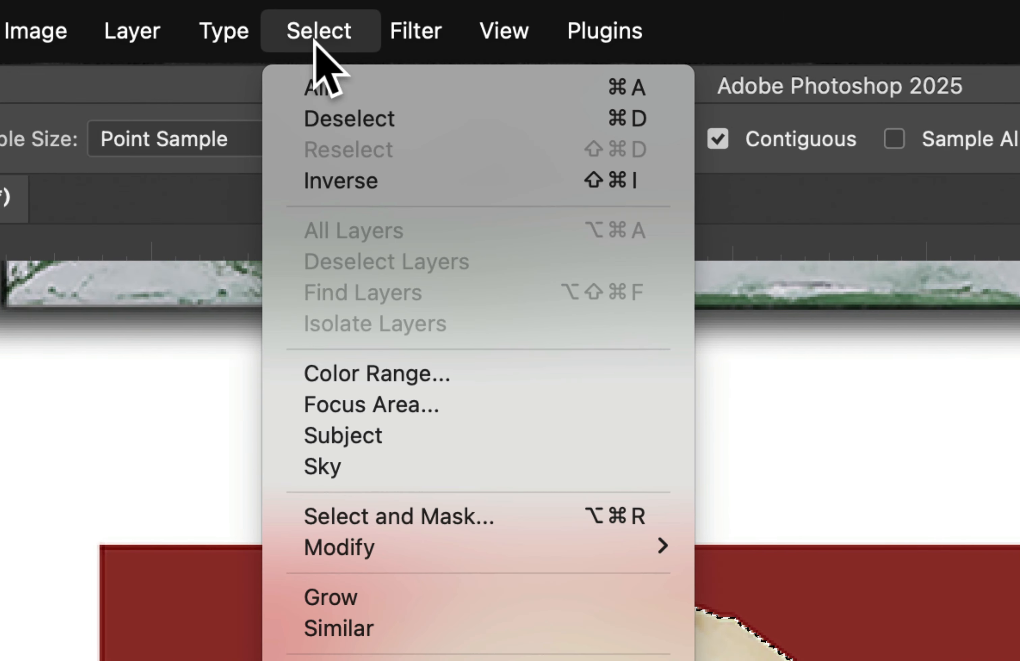
{"action": "left_click", "coordinate": [354, 124]}
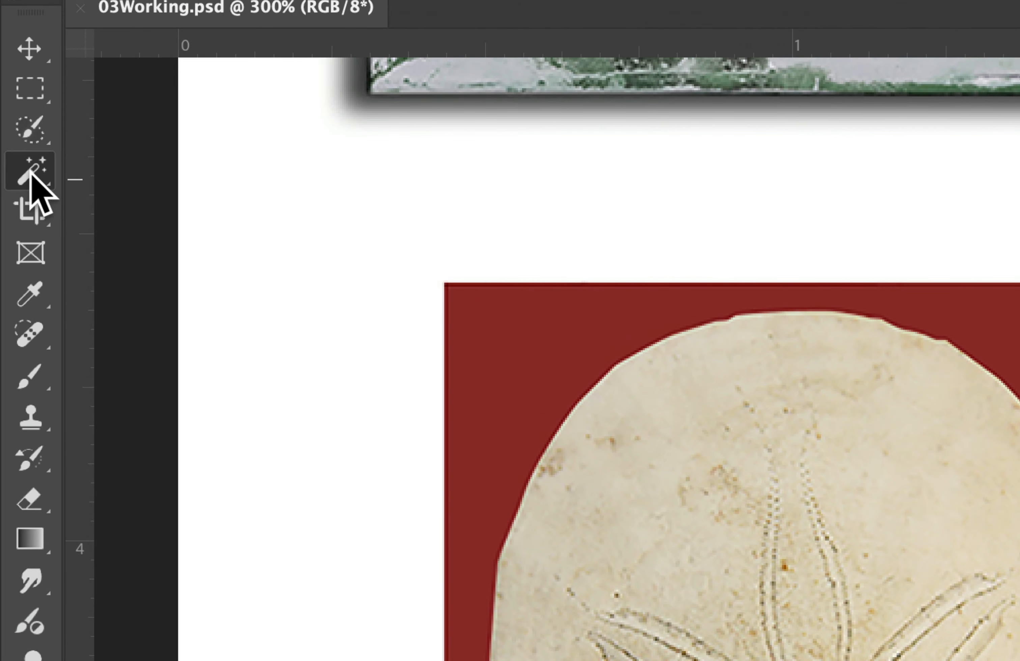
- Select the whole sand dollar using the Quick Selection tool with a 23 px brush and Enhance Edge enabled
{"action": "left_click", "coordinate": [15, 160]}
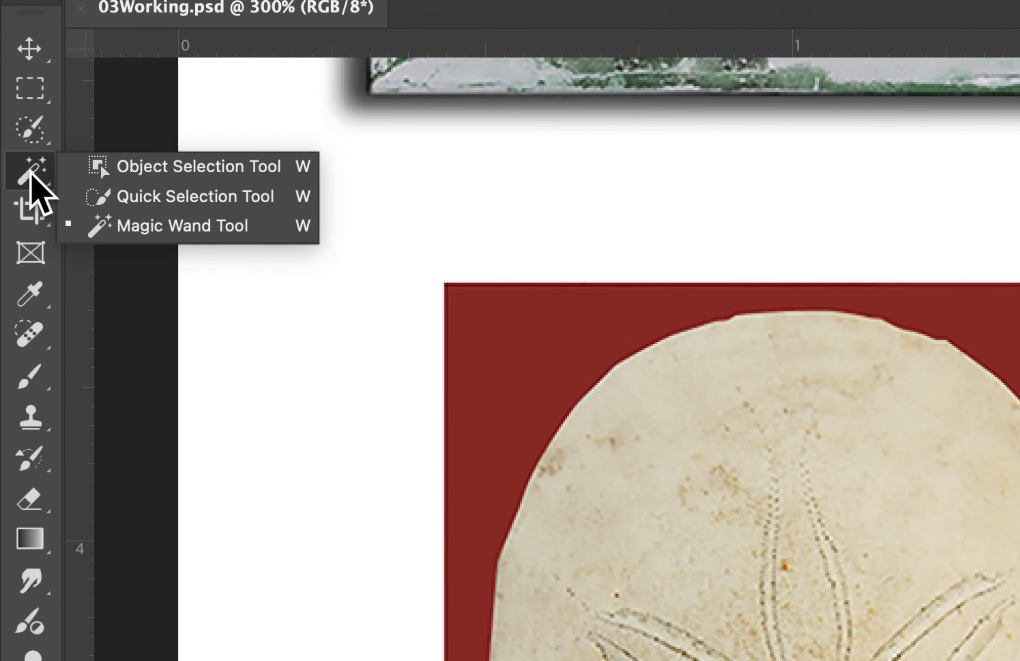
{"action": "left_click", "coordinate": [153, 196]}
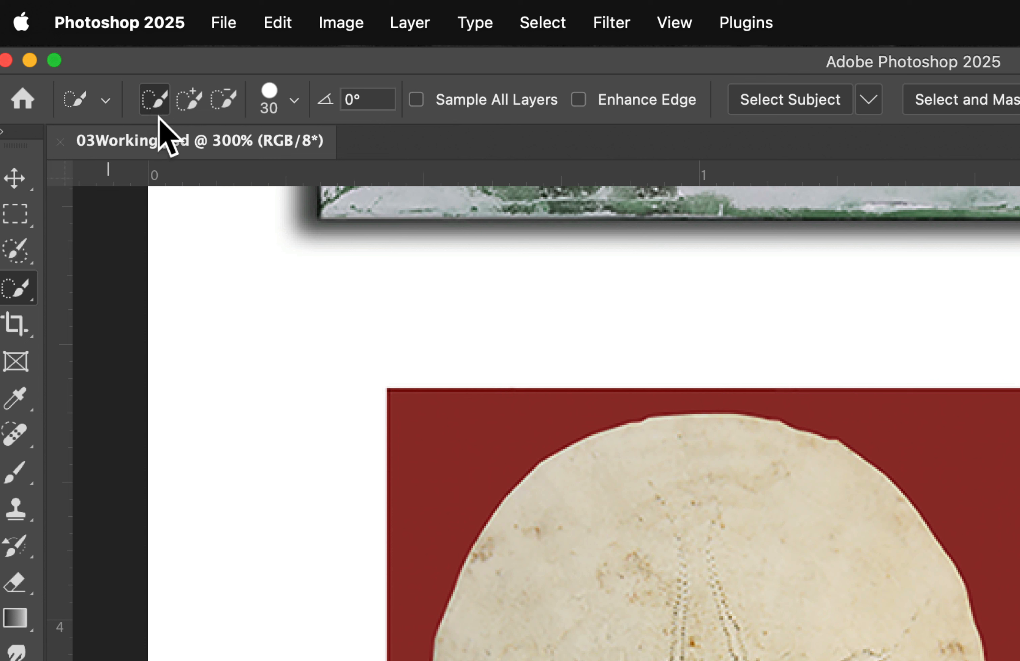
{"action": "left_click", "coordinate": [295, 102]}
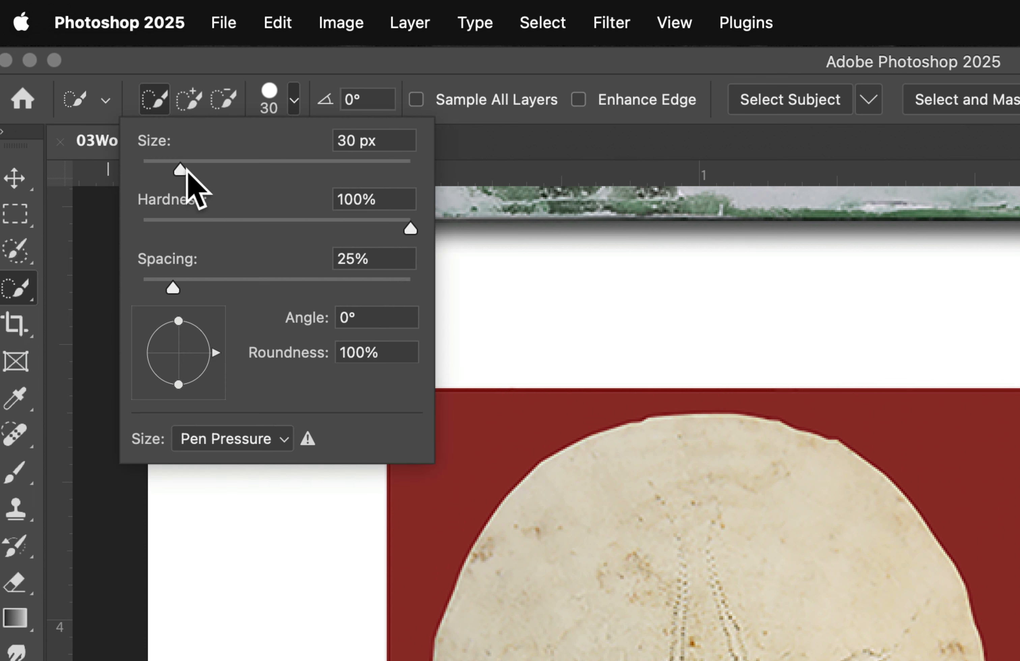
{"action": "left_click_drag", "start_coordinate": [181, 169], "coordinate": [170, 169]}
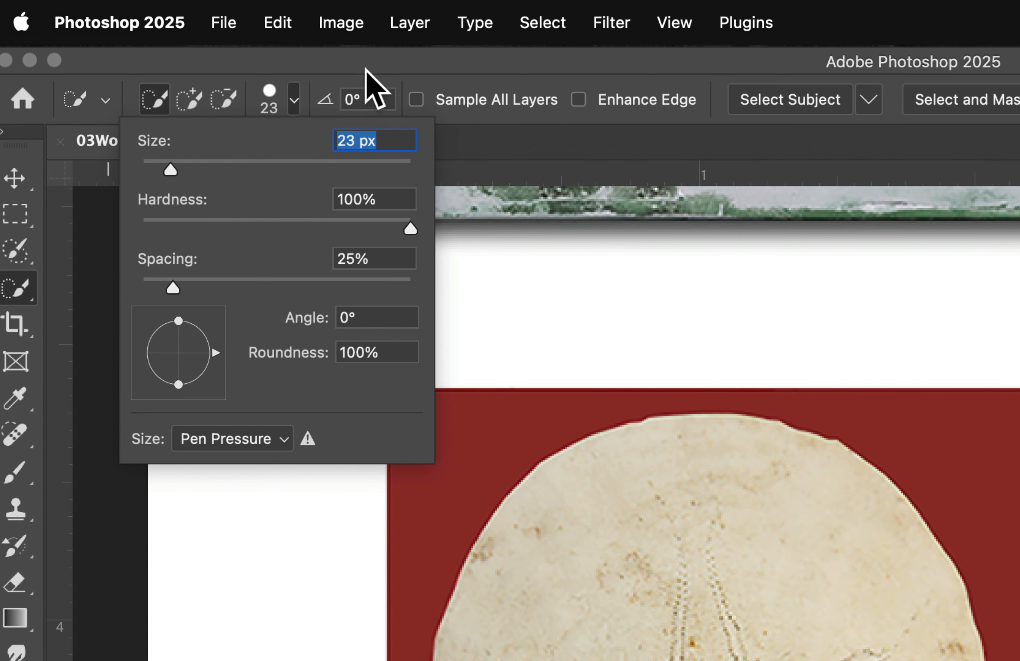
{"action": "left_click", "coordinate": [352, 53]}
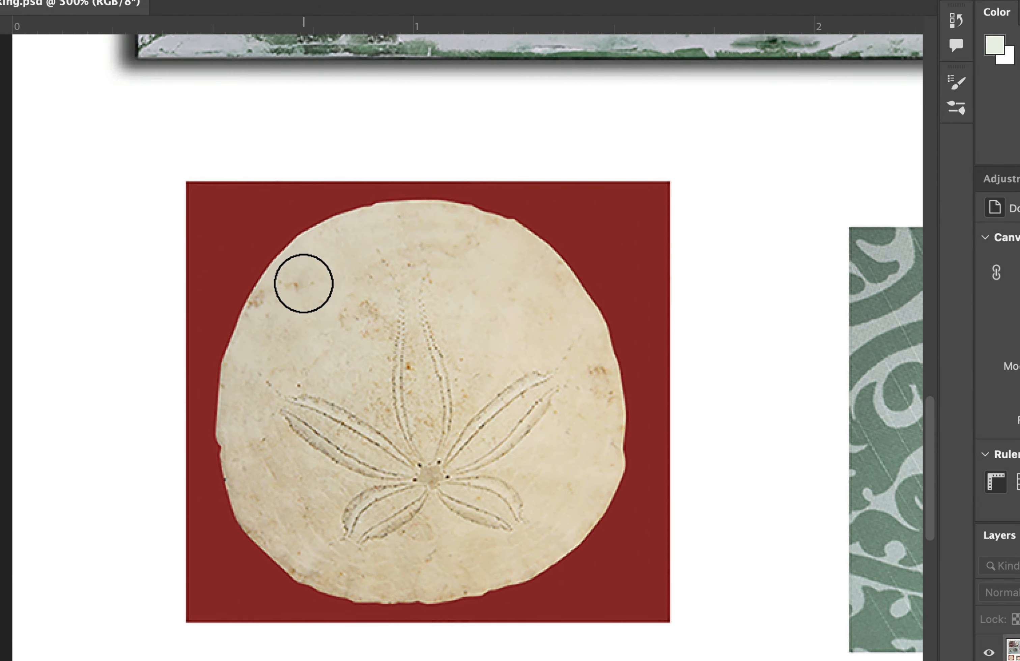
{"action": "left_click", "coordinate": [303, 284]}
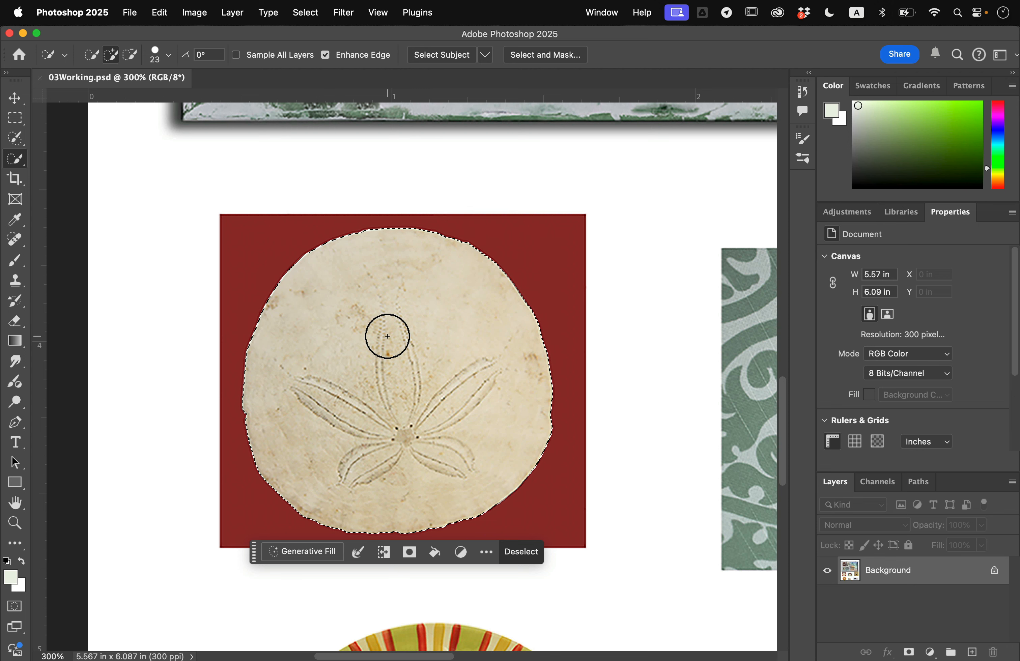
- Move the selected sand dollar into the frame's red wood pane marked A and deselect it
{"action": "scroll", "coordinate": [391, 346], "scroll_direction": "left", "scroll_amount": 3}
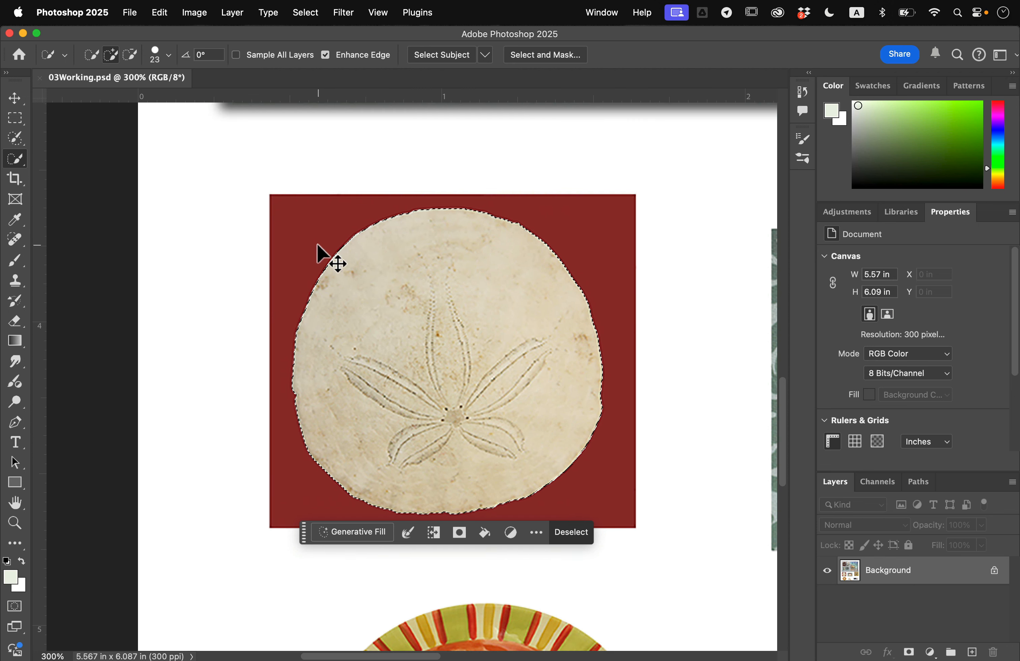
{"action": "key", "text": "super+minus"}
{"action": "key", "text": "super+minus"}
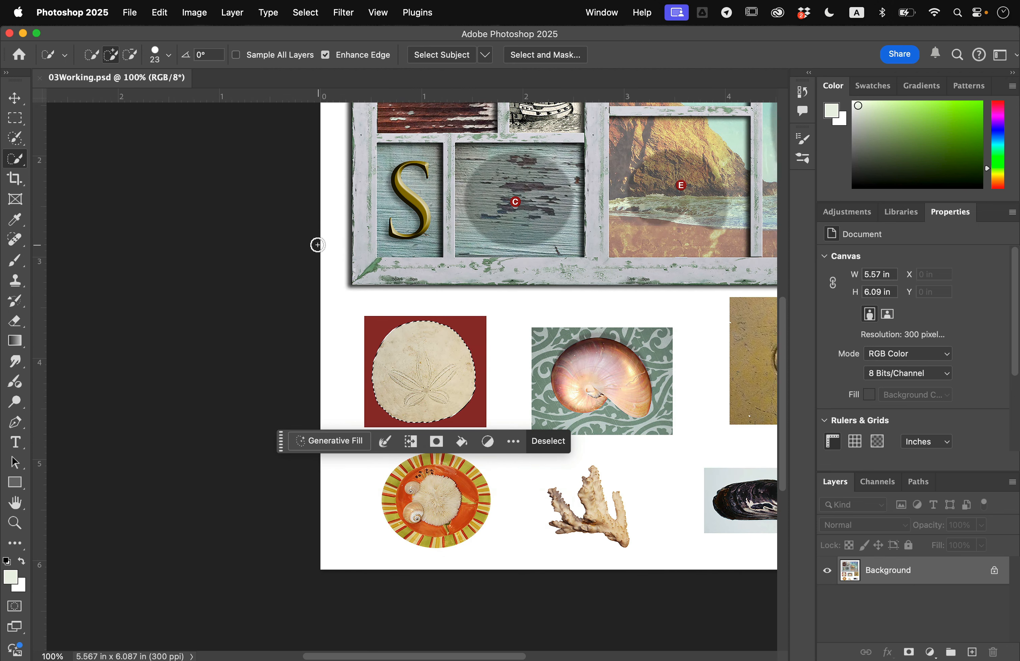
{"action": "scroll", "coordinate": [318, 245], "scroll_direction": "up", "scroll_amount": 5}
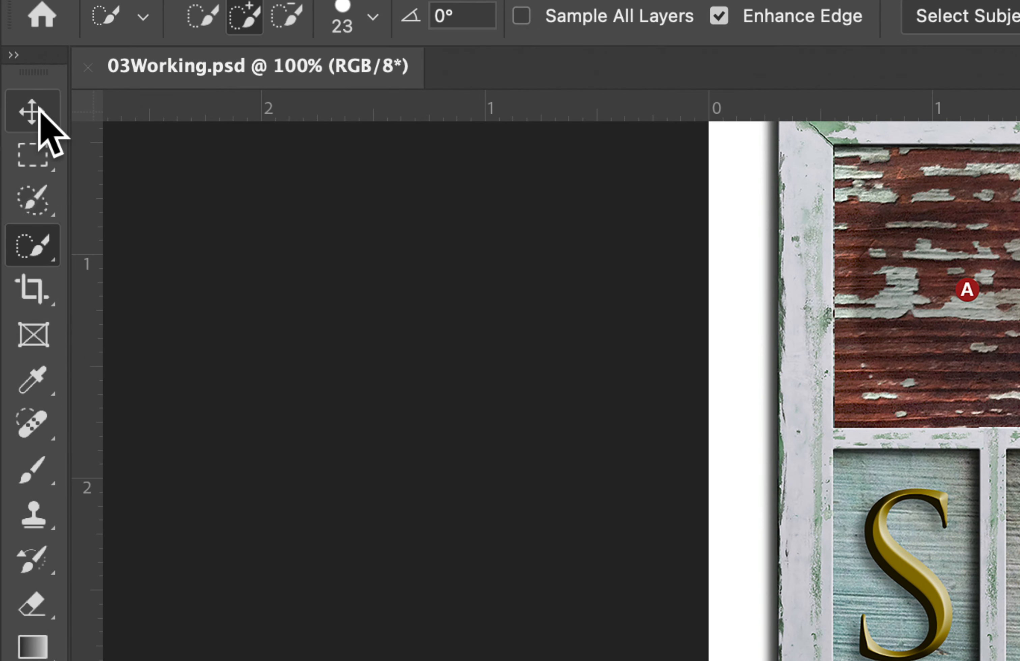
{"action": "left_click", "coordinate": [17, 97]}
{"action": "left_click", "coordinate": [131, 107]}
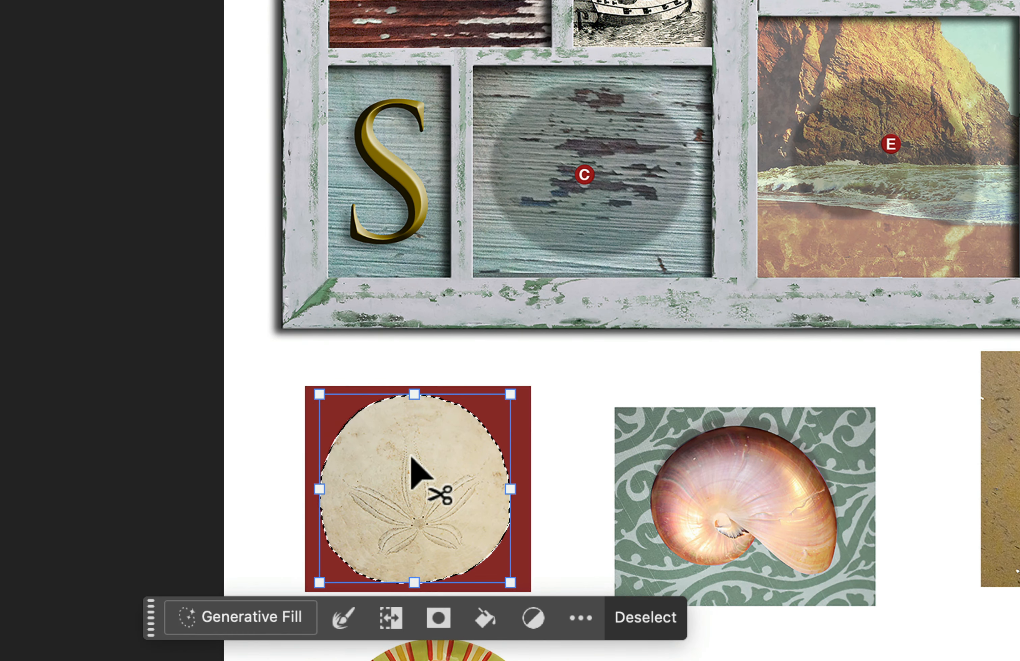
{"action": "left_click_drag", "start_coordinate": [424, 510], "coordinate": [420, 265]}
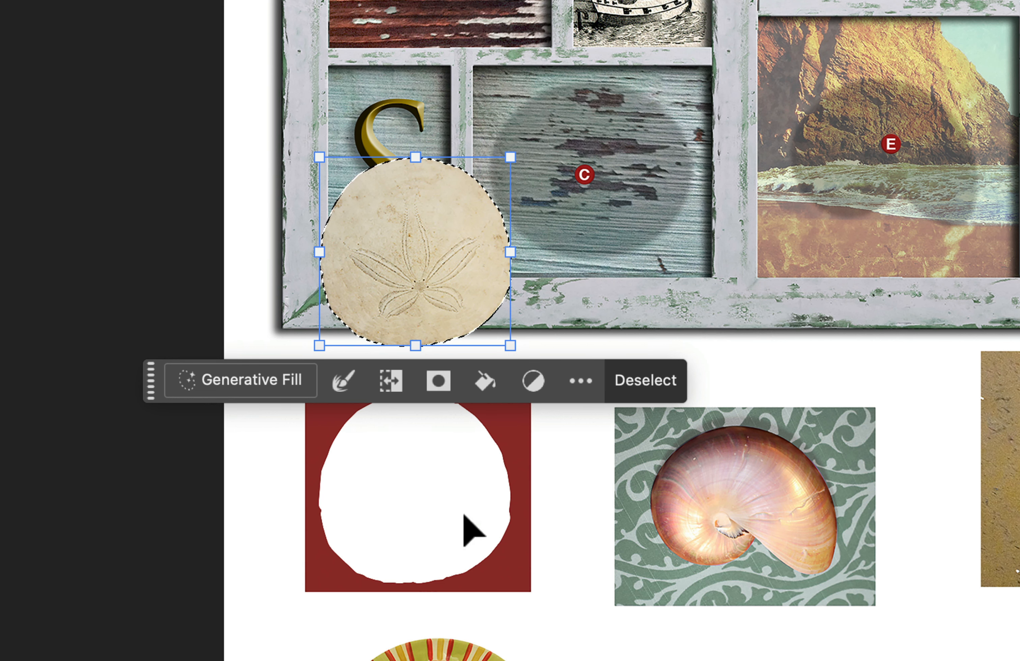
{"action": "scroll", "coordinate": [402, 490], "scroll_direction": "up", "scroll_amount": 10}
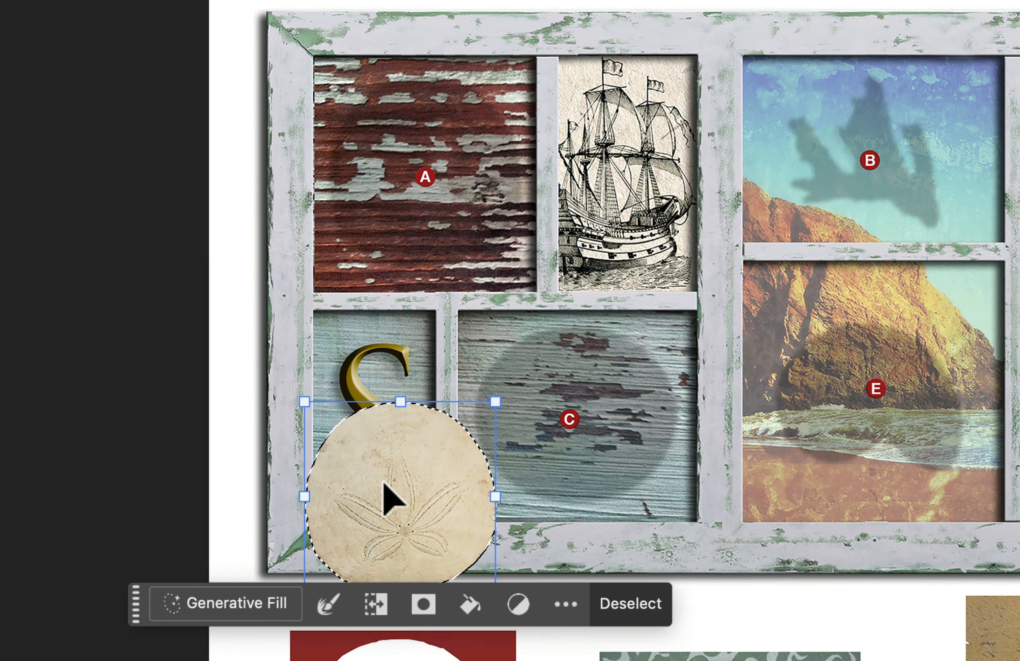
{"action": "left_click_drag", "start_coordinate": [378, 511], "coordinate": [398, 187]}
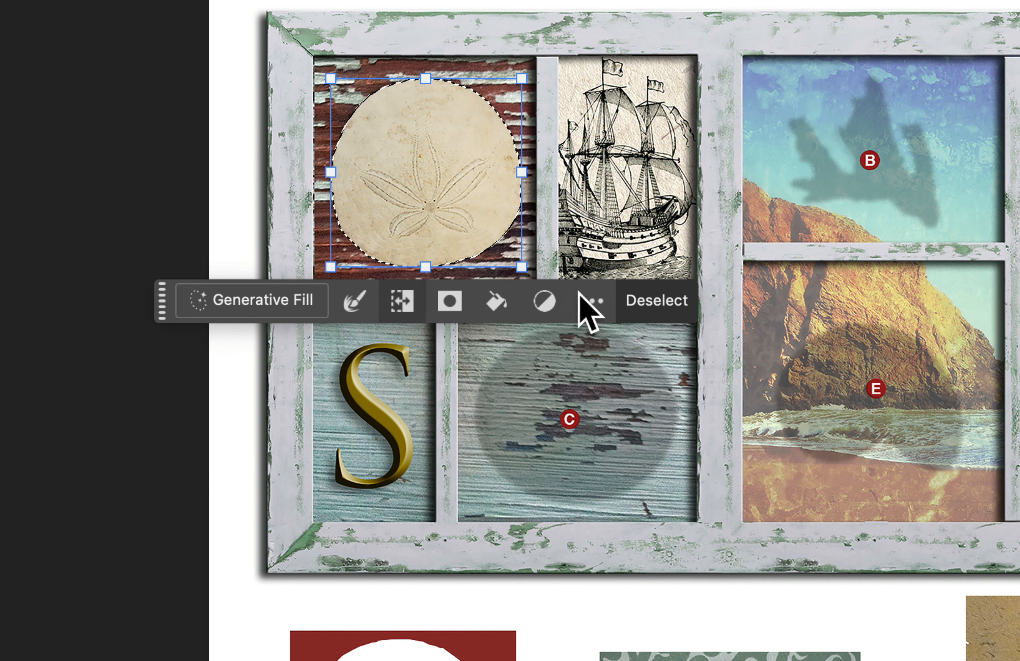
{"action": "left_click", "coordinate": [653, 301]}
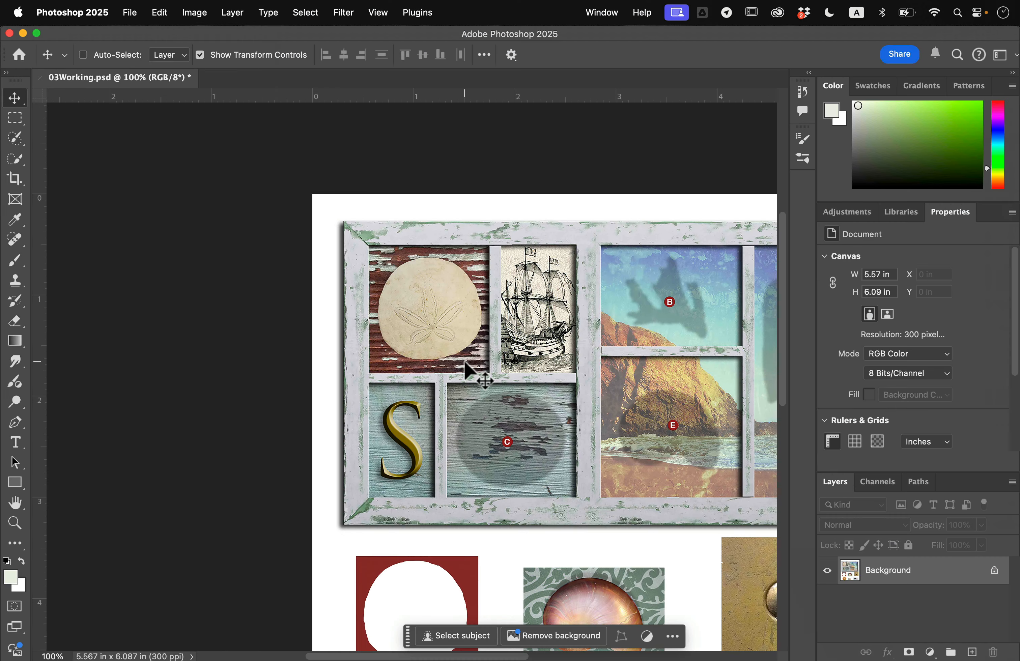
- Select the coral piece below the frame using the Object Selection tool in Rectangle mode
{"action": "scroll", "coordinate": [463, 359], "scroll_direction": "right", "scroll_amount": 5}
{"action": "scroll", "coordinate": [463, 359], "scroll_direction": "down", "scroll_amount": 3}
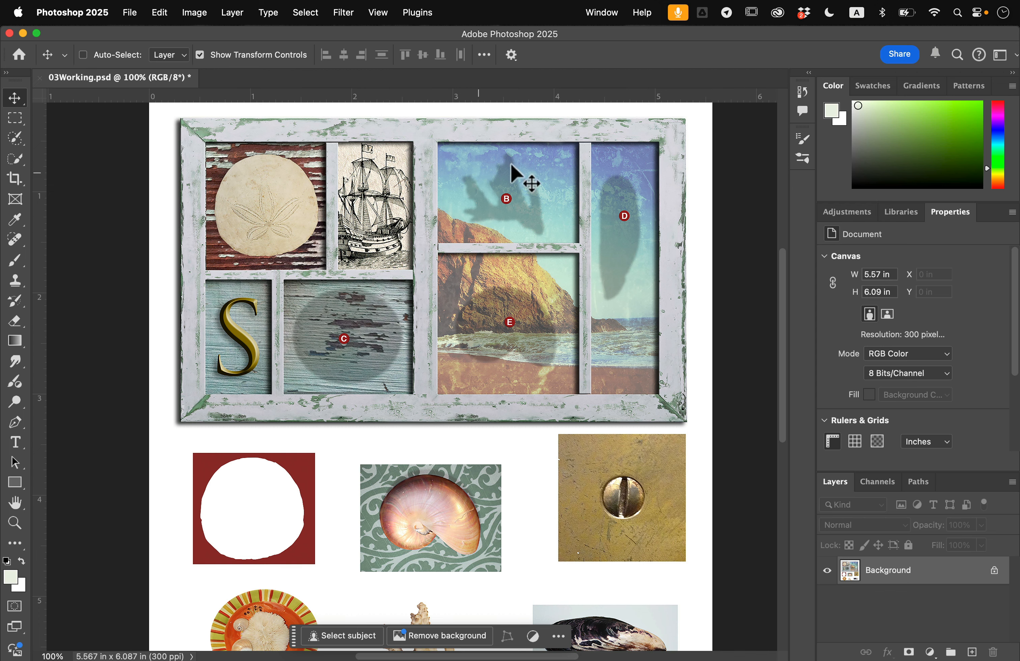
{"action": "scroll", "coordinate": [518, 319], "scroll_direction": "down", "scroll_amount": 5}
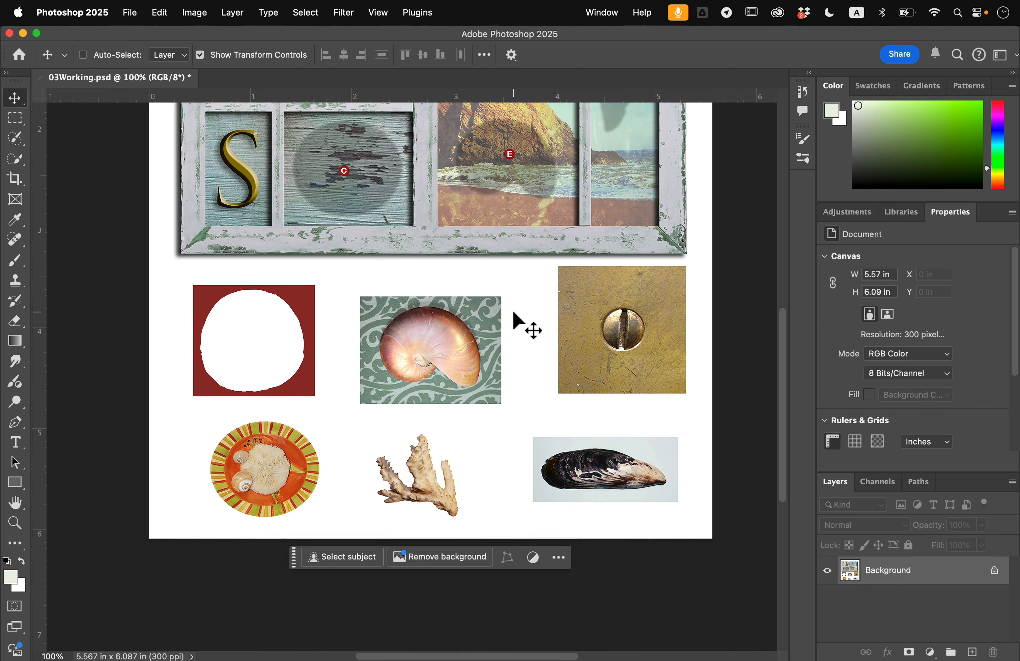
{"action": "scroll", "coordinate": [401, 485], "scroll_direction": "up", "scroll_amount": 1}
{"action": "scroll", "coordinate": [402, 487], "scroll_direction": "up", "scroll_amount": 3}
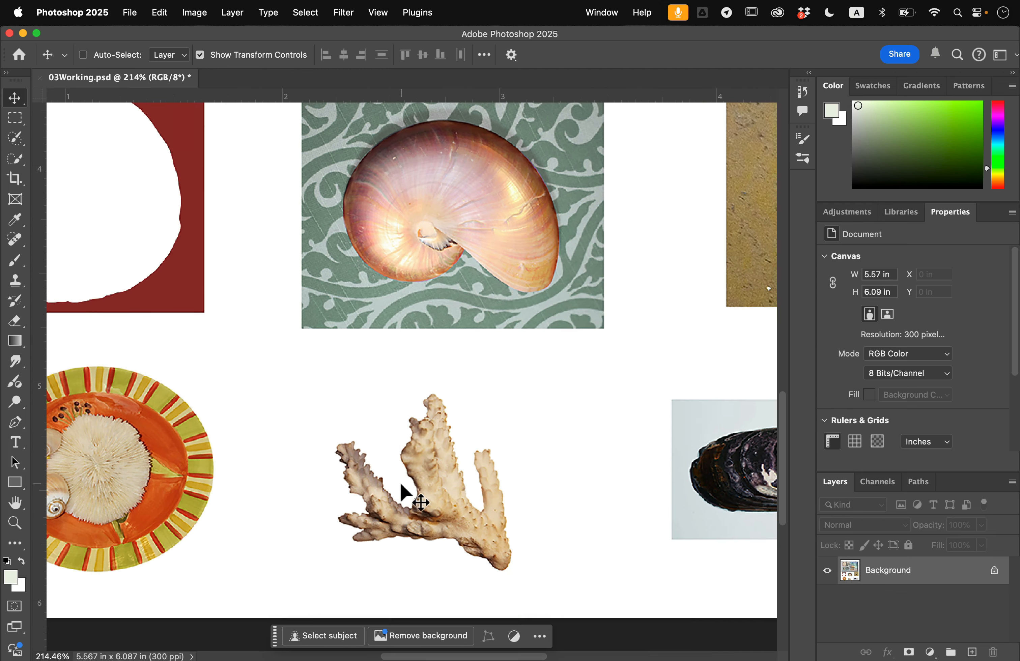
{"action": "scroll", "coordinate": [405, 386], "scroll_direction": "down", "scroll_amount": 1}
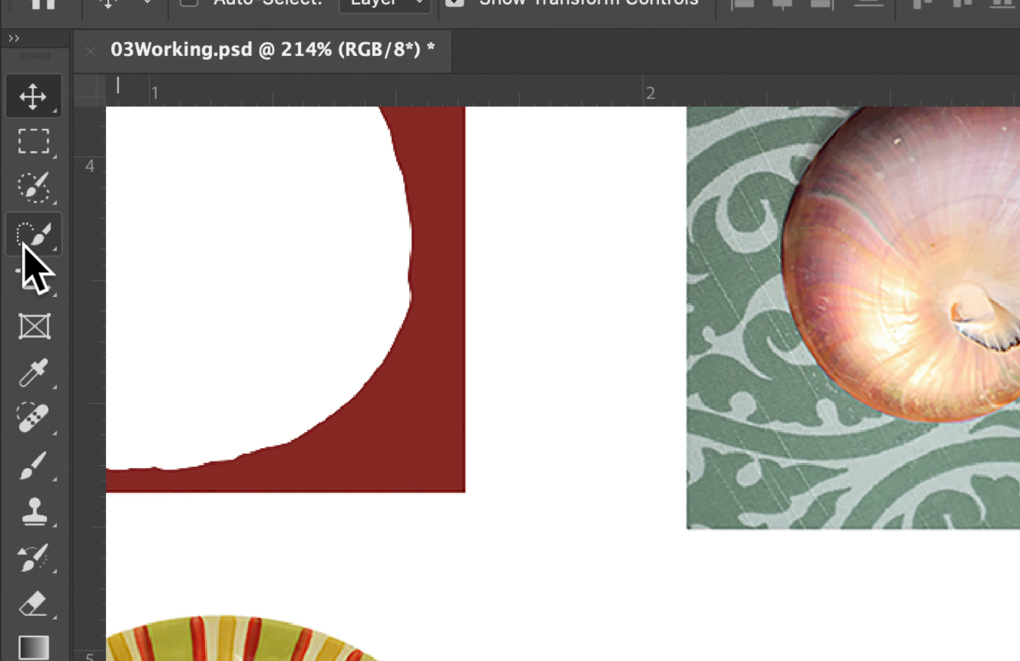
{"action": "left_click", "coordinate": [13, 159]}
{"action": "right_click", "coordinate": [24, 236]}
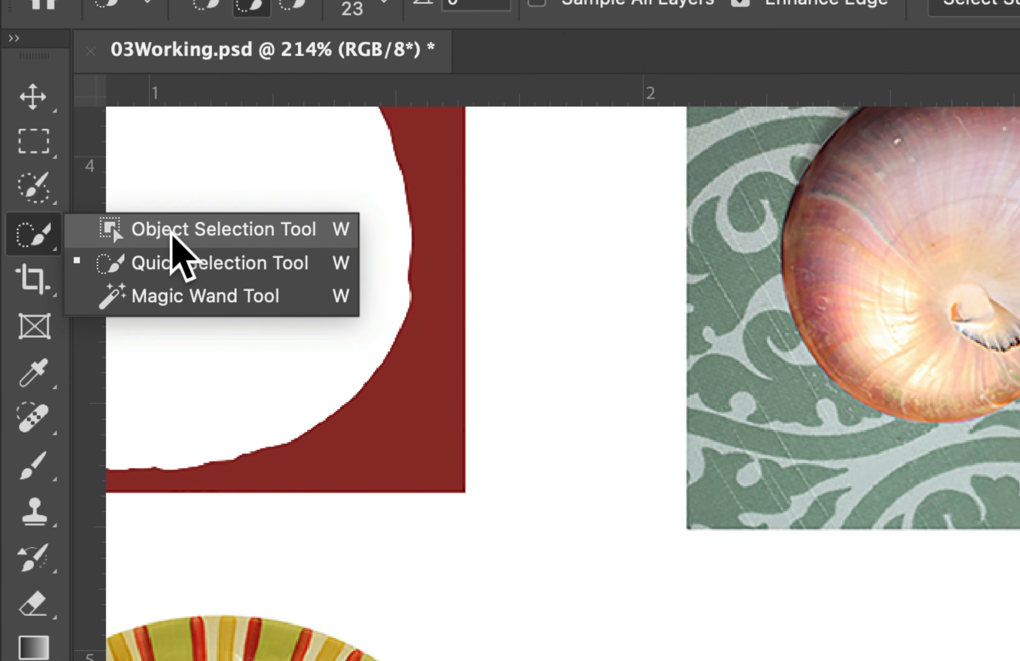
{"action": "left_click", "coordinate": [169, 234]}
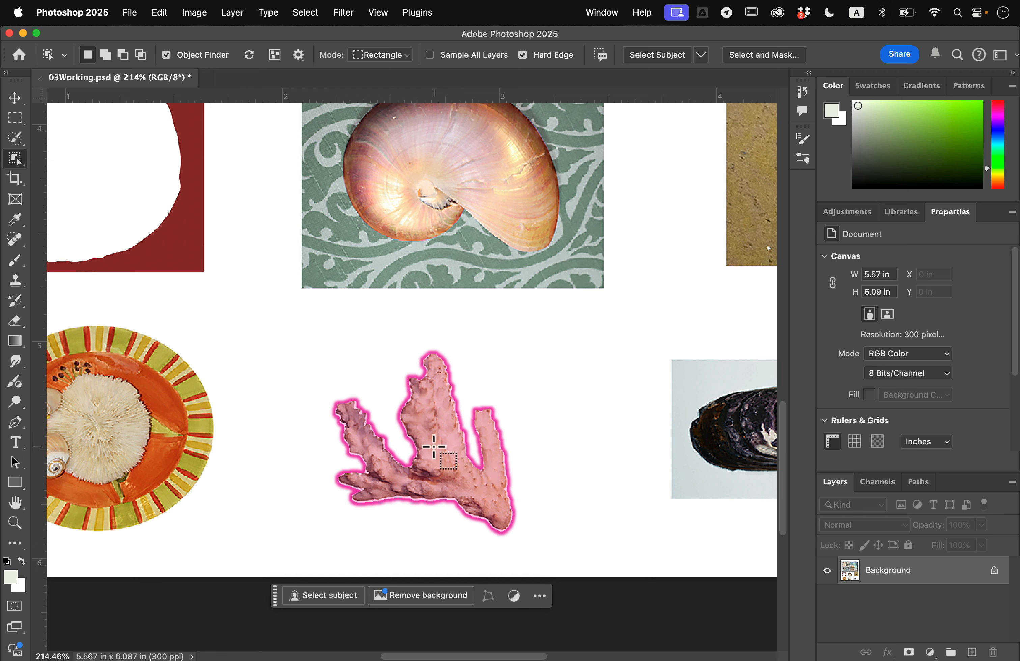
{"action": "left_click_drag", "start_coordinate": [299, 336], "coordinate": [555, 548]}
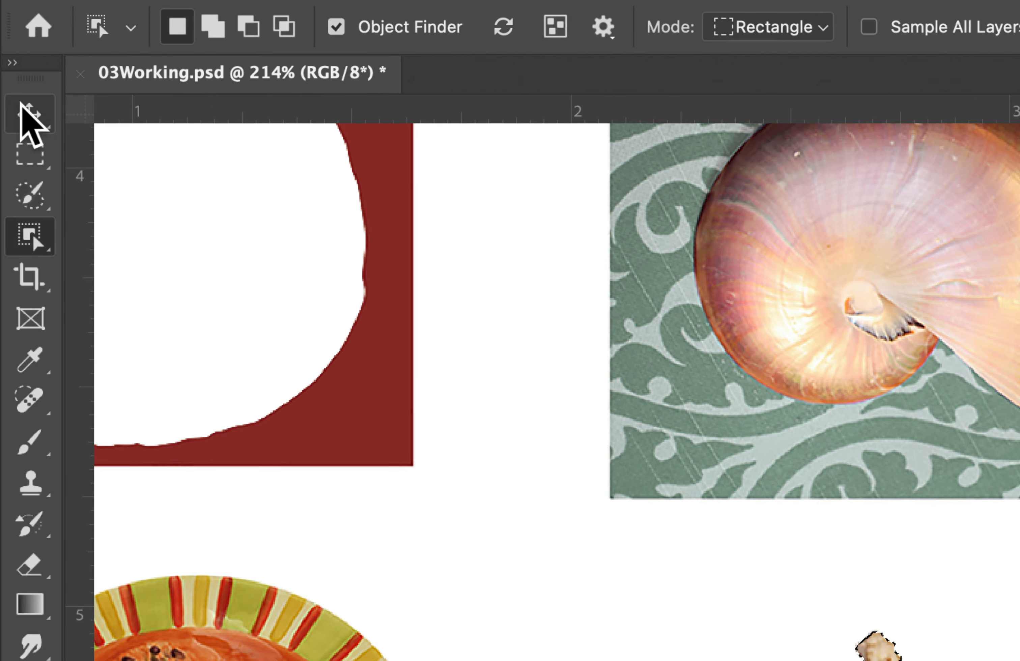
- Move the selected coral onto its shadow in the sky pane marked B and deselect it
{"action": "left_click", "coordinate": [23, 109]}
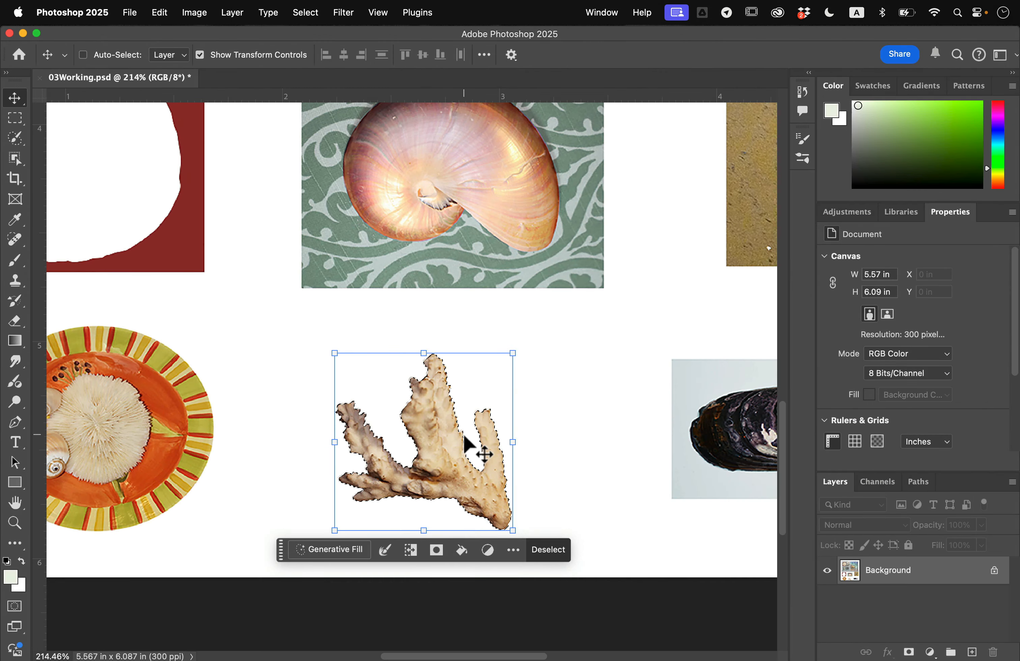
{"action": "scroll", "coordinate": [464, 442], "scroll_direction": "down", "scroll_amount": 8}
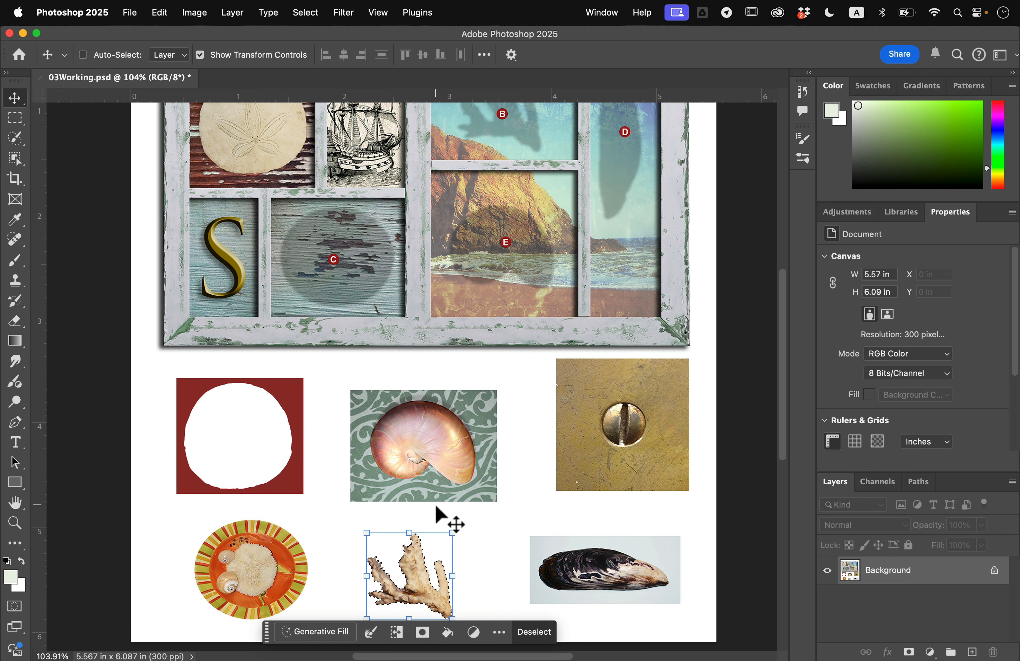
{"action": "left_click_drag", "start_coordinate": [419, 579], "coordinate": [505, 200]}
{"action": "scroll", "coordinate": [505, 200], "scroll_direction": "up", "scroll_amount": 5}
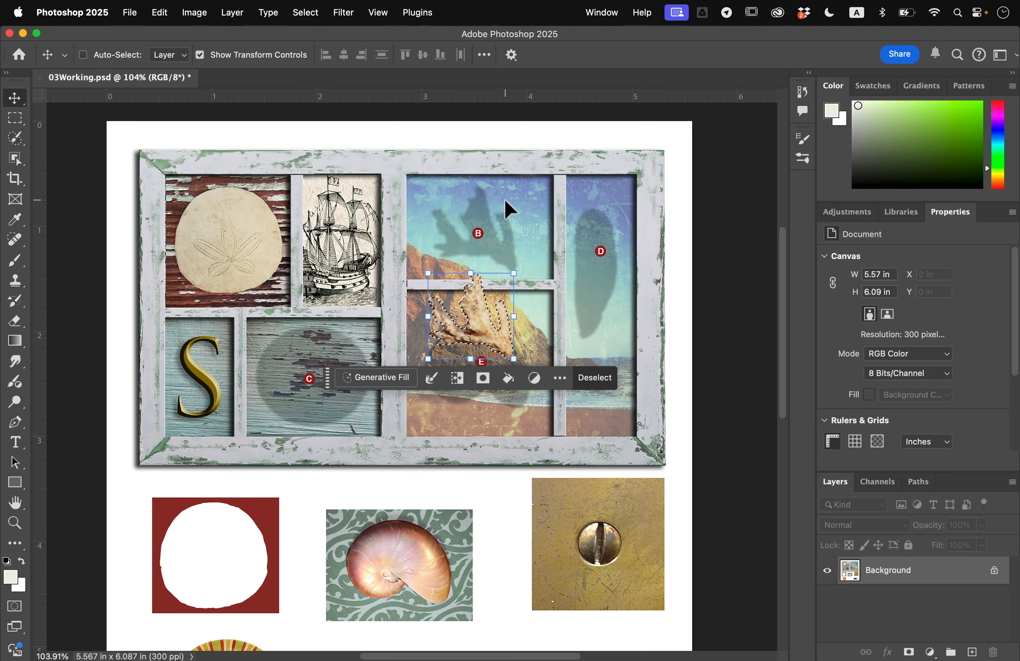
{"action": "left_click_drag", "start_coordinate": [477, 297], "coordinate": [482, 237]}
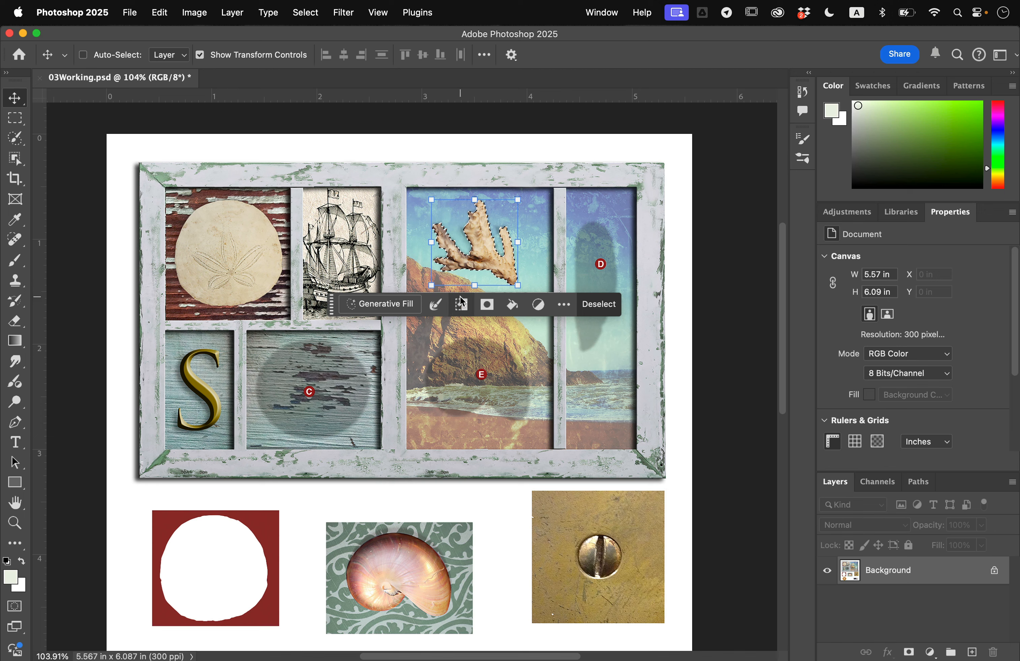
{"action": "left_click", "coordinate": [306, 13]}
{"action": "left_click", "coordinate": [317, 43]}
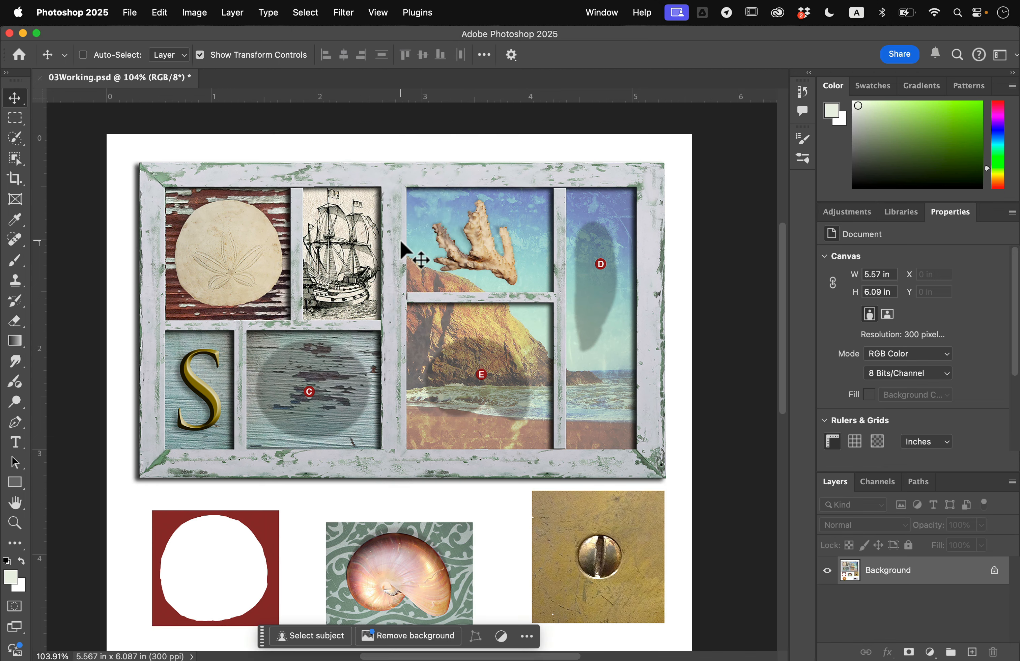
- Select the oval striped plate with the Elliptical Marquee tool at 0 px feather, fitting the ellipse to the plate's rim
{"action": "key", "text": "super"}
{"action": "scroll", "coordinate": [342, 459], "scroll_direction": "down", "scroll_amount": 5}
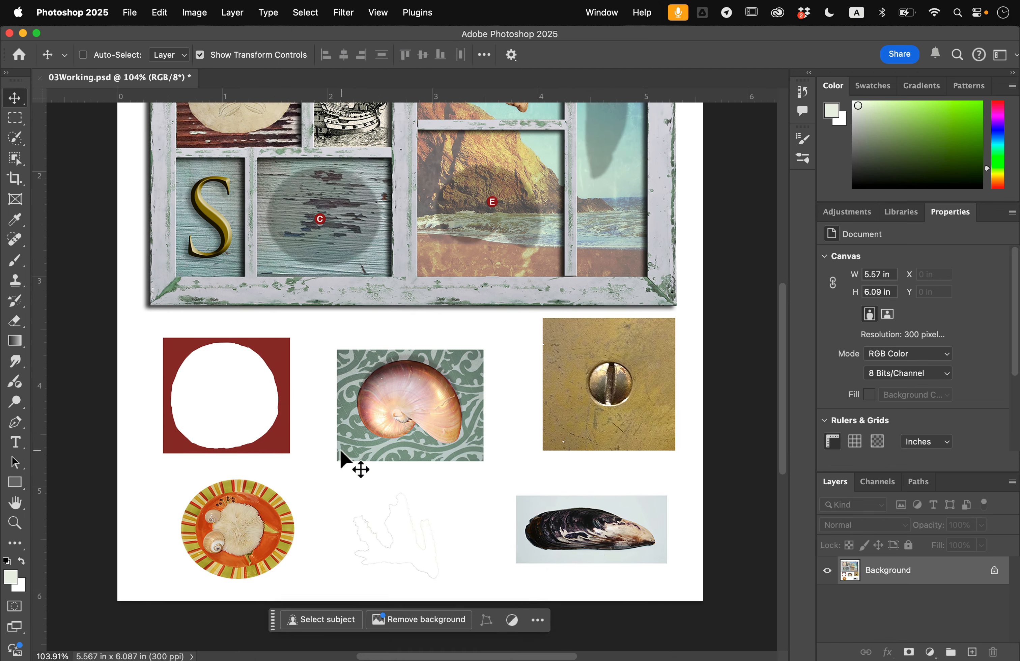
{"action": "scroll", "coordinate": [235, 500], "scroll_direction": "up", "scroll_amount": 5}
{"action": "scroll", "coordinate": [235, 500], "scroll_direction": "left", "scroll_amount": 6}
{"action": "scroll", "coordinate": [235, 500], "scroll_direction": "down", "scroll_amount": 4}
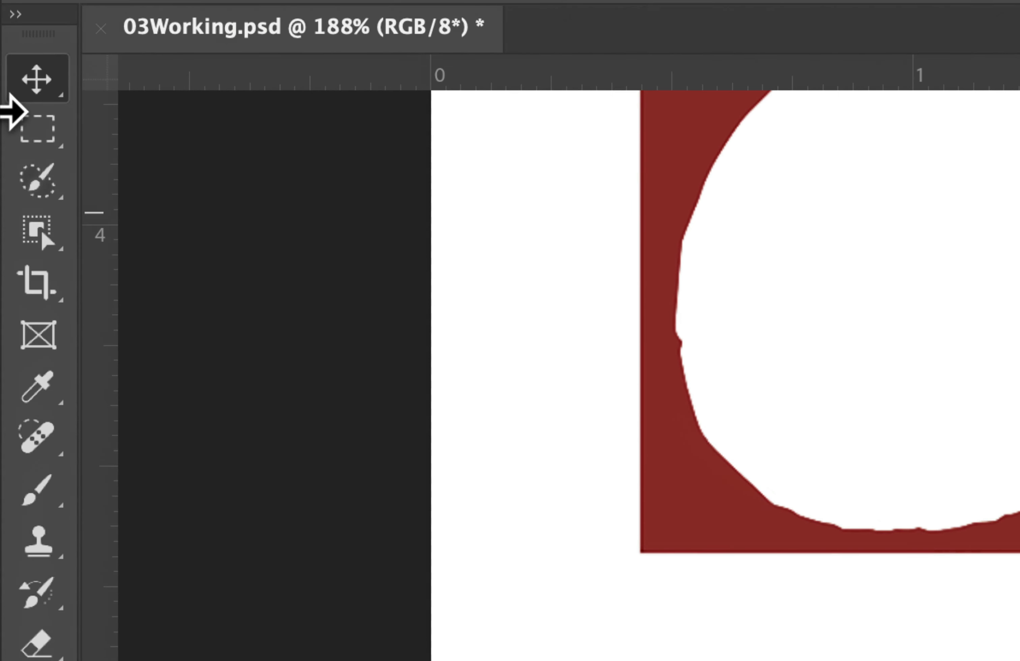
{"action": "left_click", "coordinate": [11, 117]}
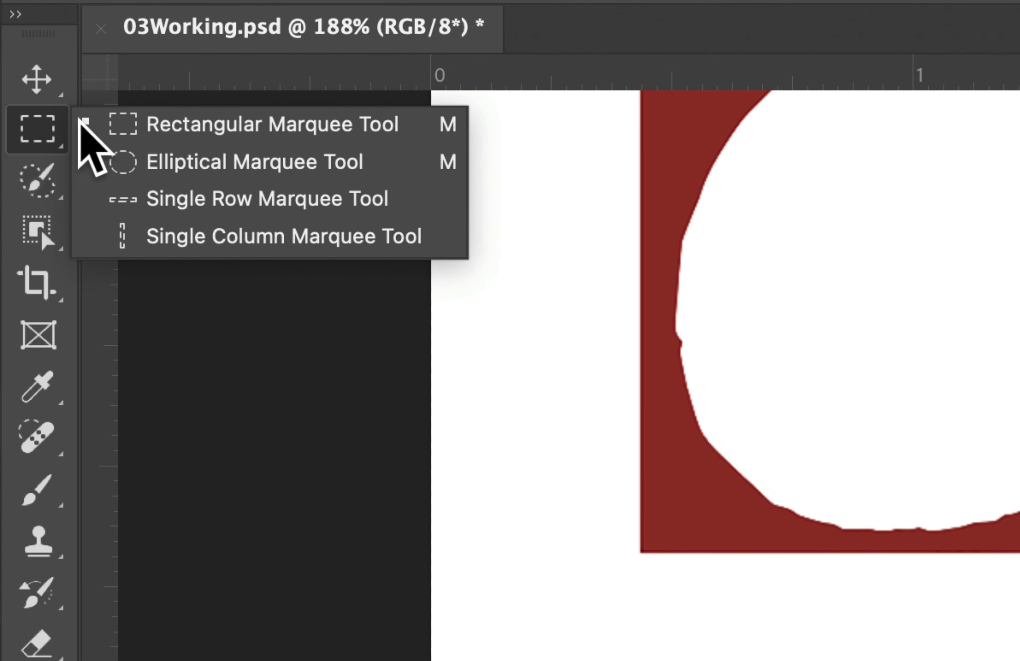
{"action": "left_click", "coordinate": [206, 161]}
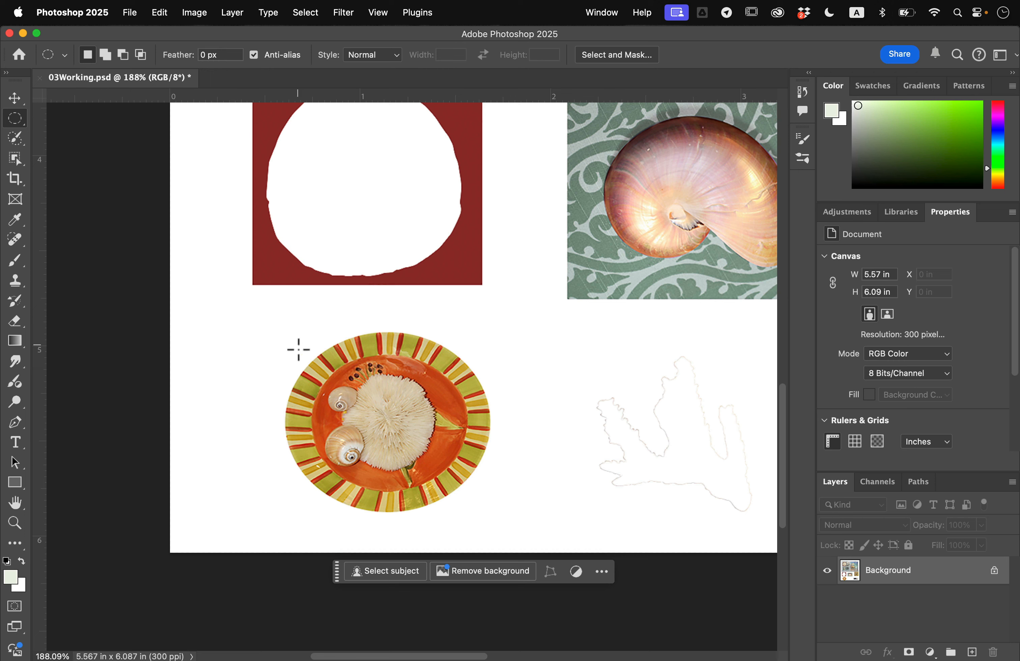
{"action": "left_click_drag", "start_coordinate": [300, 353], "coordinate": [485, 510]}
{"action": "left_click_drag", "start_coordinate": [488, 467], "coordinate": [572, 532]}
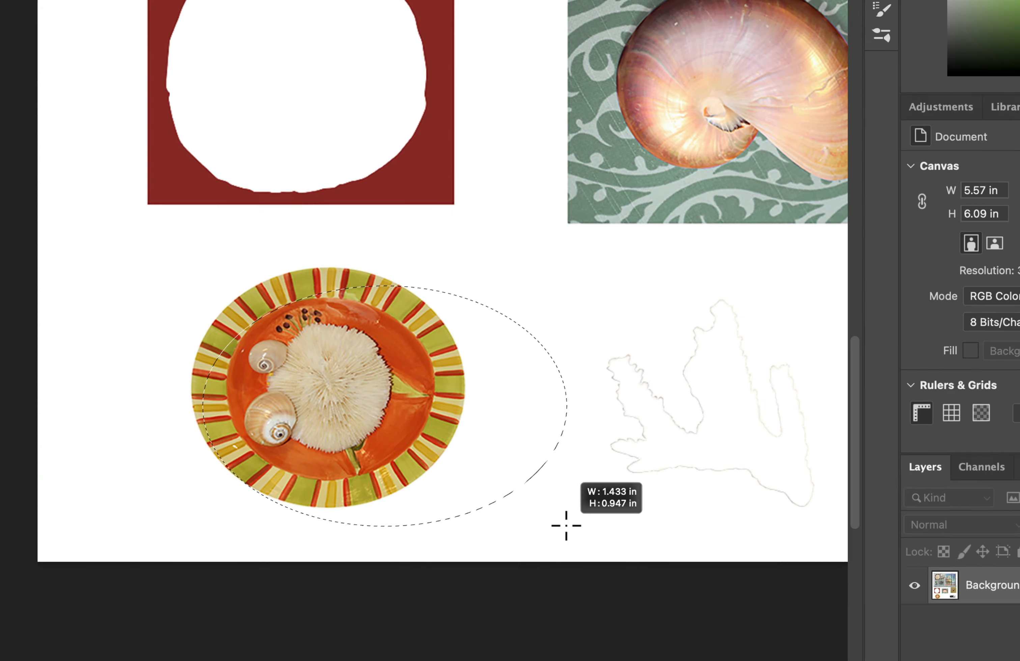
{"action": "left_click_drag", "start_coordinate": [566, 525], "coordinate": [456, 504]}
{"action": "key", "text": "space"}
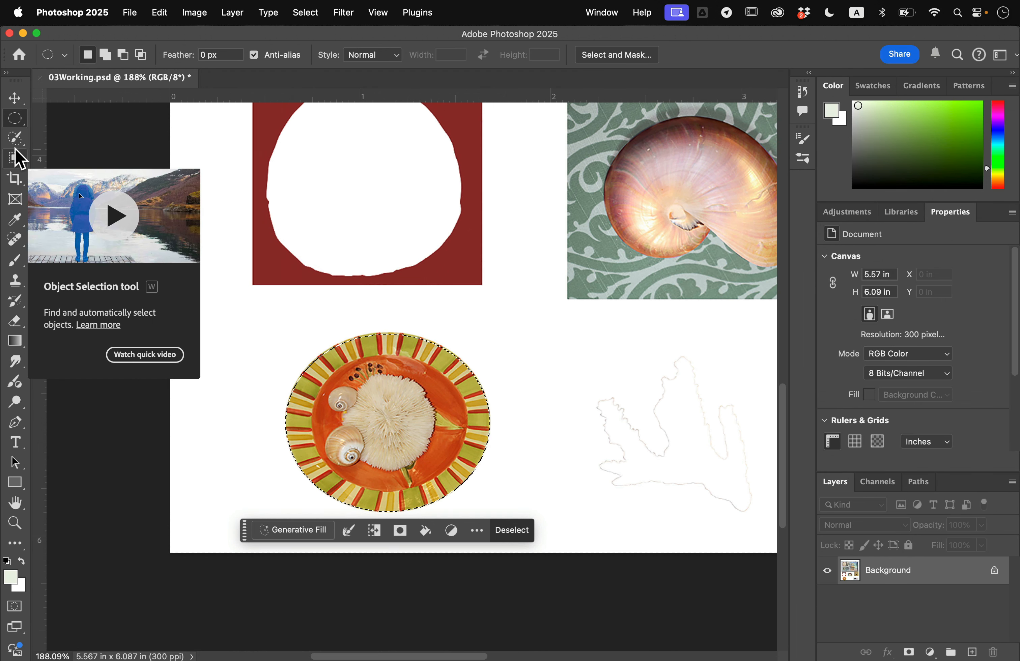
- Move the selected plate into the blue wood pane marked C and nudge it vertically into place
{"action": "key", "text": "super+0"}
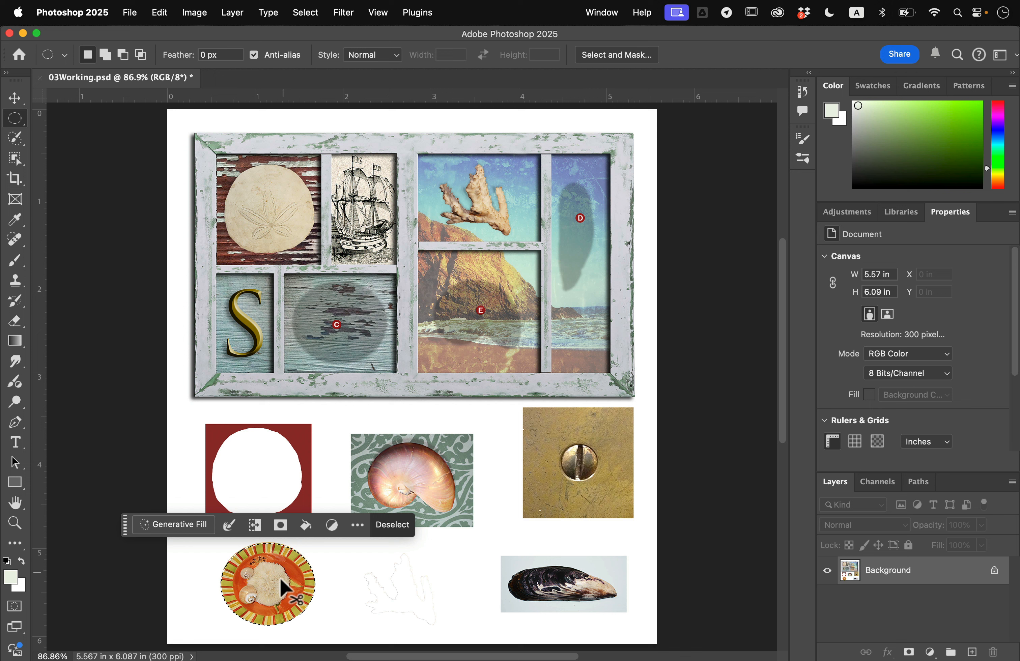
{"action": "left_click_drag", "start_coordinate": [272, 577], "coordinate": [344, 317]}
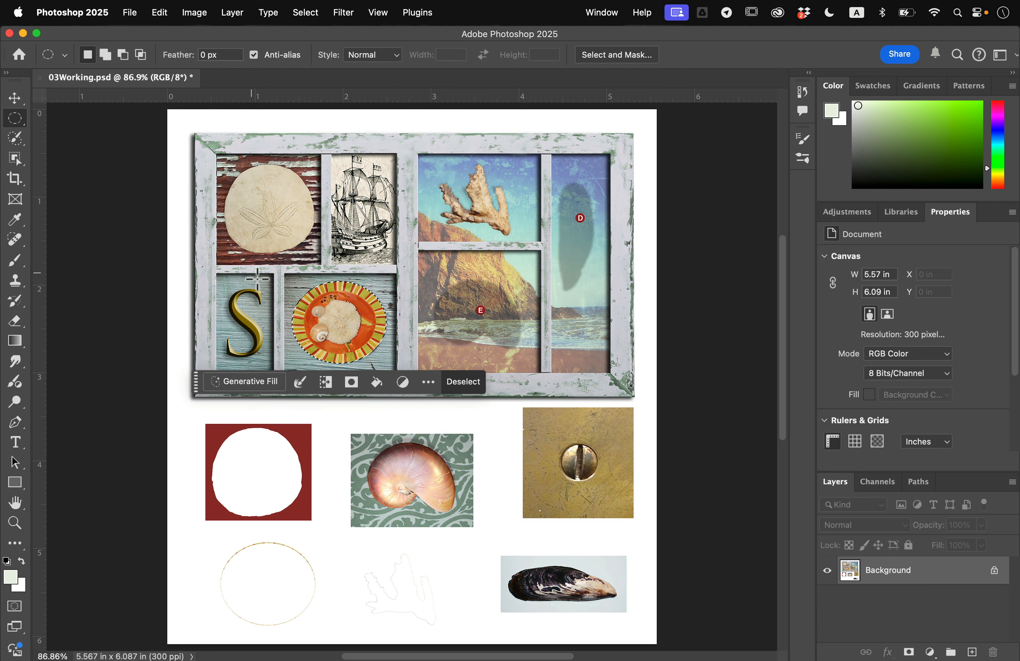
{"action": "key", "text": "super+equal"}
{"action": "key", "text": "super+equal"}
{"action": "key", "text": "super+equal"}
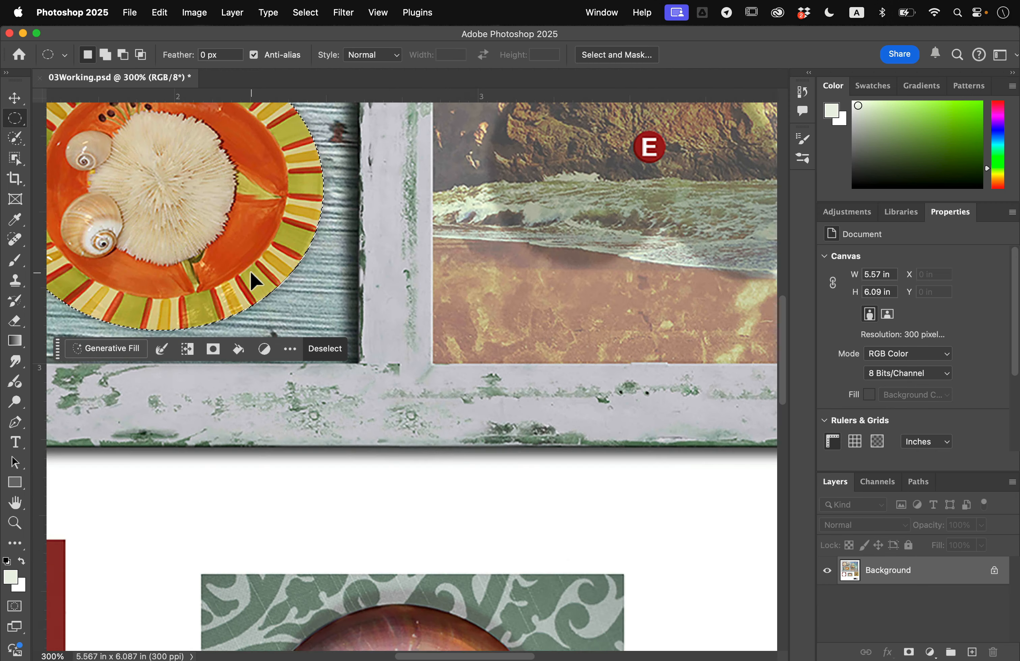
{"action": "scroll", "coordinate": [251, 273], "scroll_direction": "left", "scroll_amount": 9}
{"action": "scroll", "coordinate": [594, 269], "scroll_direction": "right", "scroll_amount": 6}
{"action": "scroll", "coordinate": [594, 269], "scroll_direction": "up", "scroll_amount": 3}
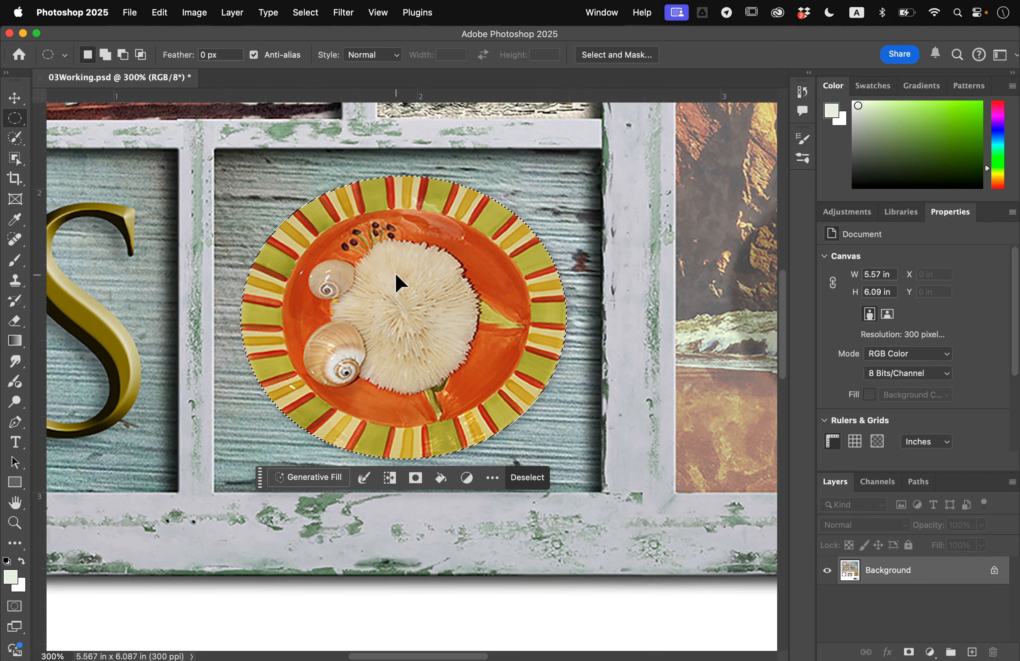
{"action": "key", "text": "Down"}
{"action": "key", "text": "Down"}
{"action": "key", "text": "Down"}
{"action": "key", "text": "Down"}
{"action": "key", "text": "Down"}
{"action": "key", "text": "Down"}
{"action": "key", "text": "Down"}
{"action": "key", "text": "Down"}
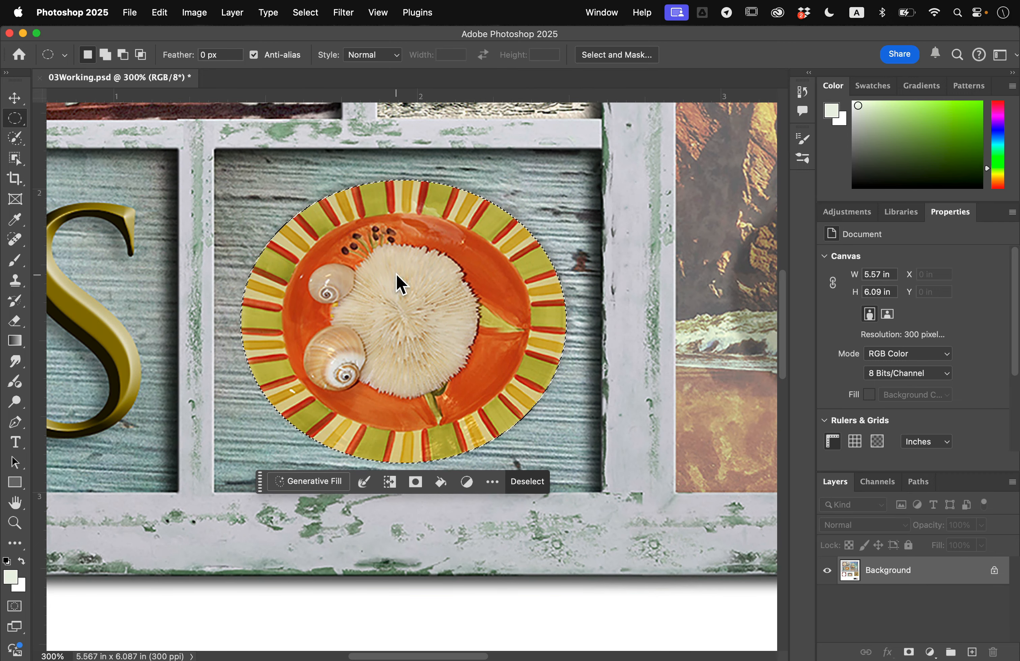
{"action": "key", "text": "Up"}
{"action": "key", "text": "Up"}
{"action": "key", "text": "Up"}
{"action": "key", "text": "Up"}
{"action": "key", "text": "Up"}
{"action": "key", "text": "Up"}
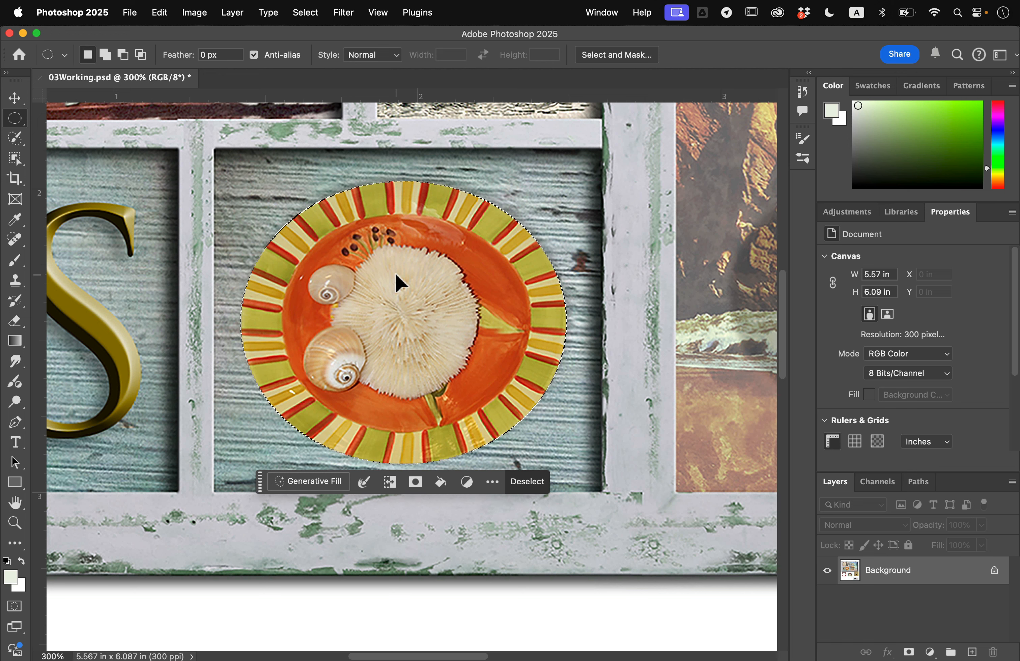
{"action": "key", "text": "Up"}
- Fine-tune the plate's horizontal position in its pane with small nudges in both directions
{"action": "key", "text": "Left"}
{"action": "key", "text": "Left"}
{"action": "key", "text": "Right"}
{"action": "key", "text": "Right"}
{"action": "key", "text": "Right"}
{"action": "key", "text": "Right"}
{"action": "key", "text": "Right"}
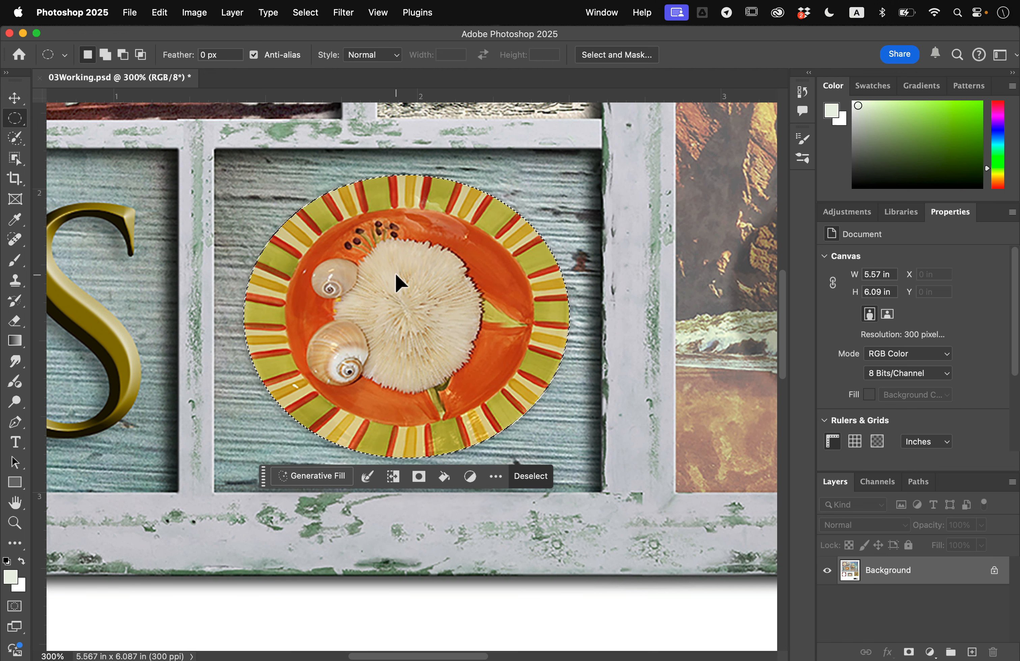
{"action": "key", "text": "Right"}
{"action": "key", "text": "Right"}
{"action": "key", "text": "Right"}
{"action": "key", "text": "Right"}
{"action": "key", "text": "Right"}
{"action": "key", "text": "Right"}
{"action": "key", "text": "Left"}
{"action": "key", "text": "Left"}
{"action": "key", "text": "Left"}
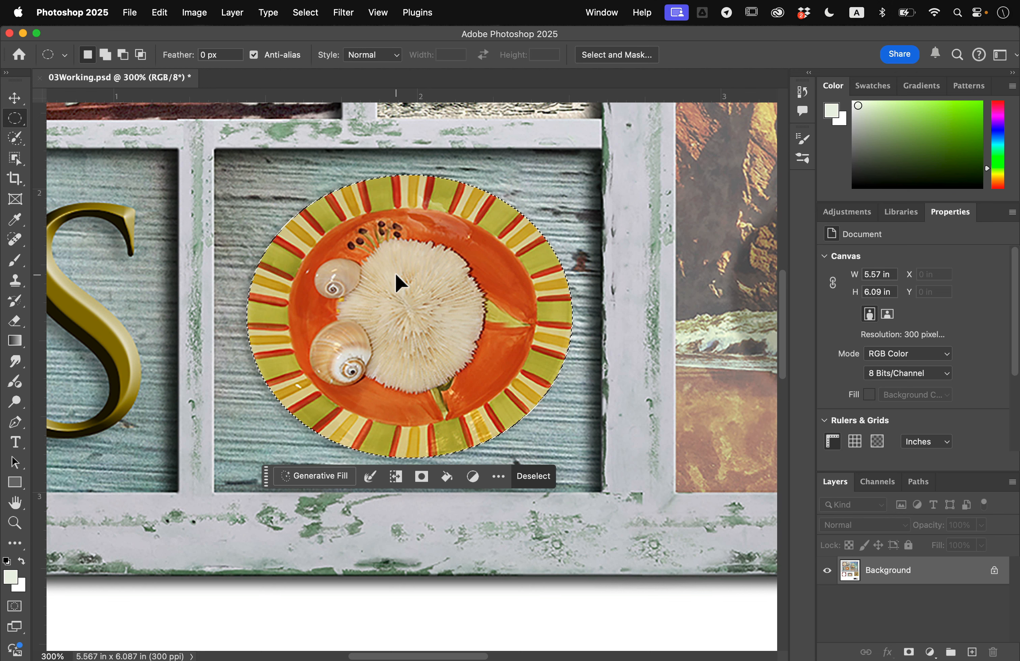
{"action": "key", "text": "Right"}
{"action": "key", "text": "Right"}
{"action": "key", "text": "Right"}
{"action": "key", "text": "Right"}
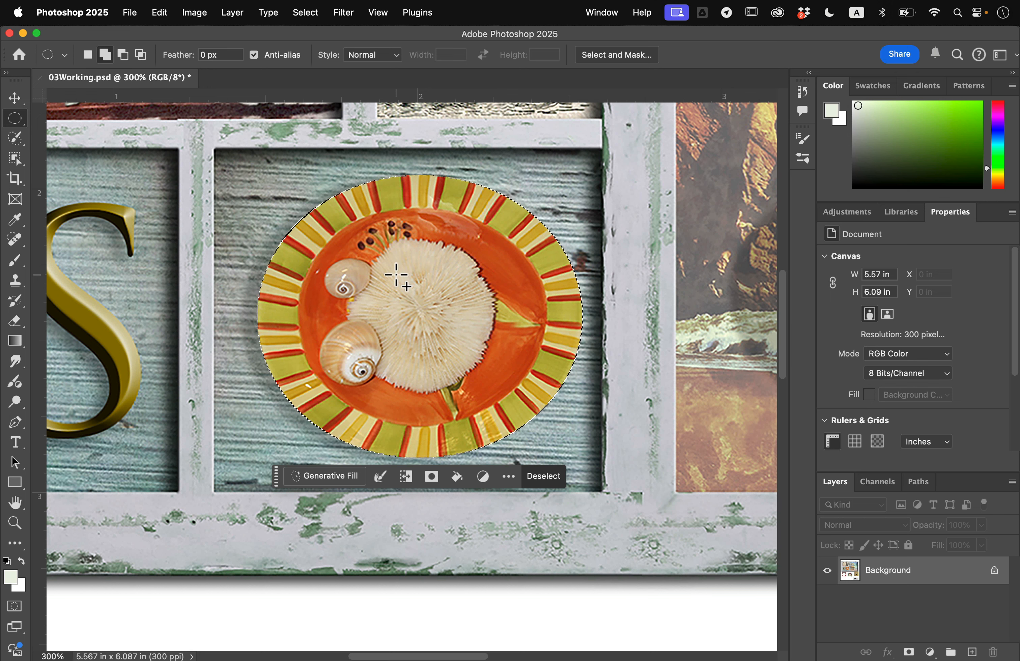
- Shift the plate sideways in larger increments until it sits centred in its pane, and deselect it
{"action": "key", "text": "shift+Right"}
{"action": "key", "text": "shift+Left"}
{"action": "key", "text": "shift+Left"}
{"action": "key", "text": "shift+Left"}
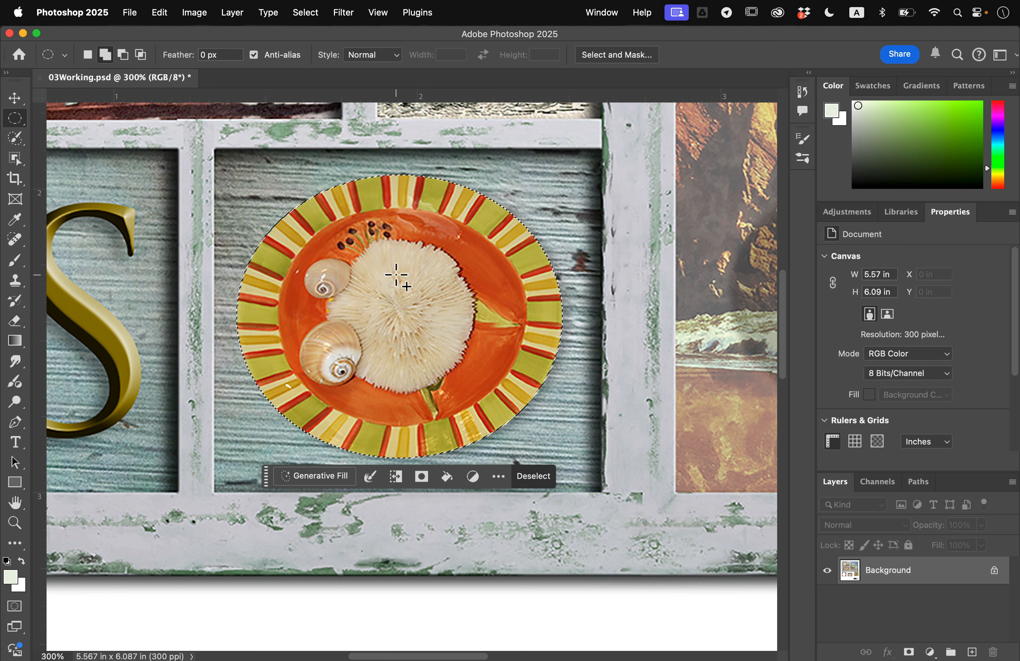
{"action": "key", "text": "shift+Left"}
{"action": "key", "text": "shift+Left"}
{"action": "key", "text": "shift+Right"}
{"action": "key", "text": "shift+Right"}
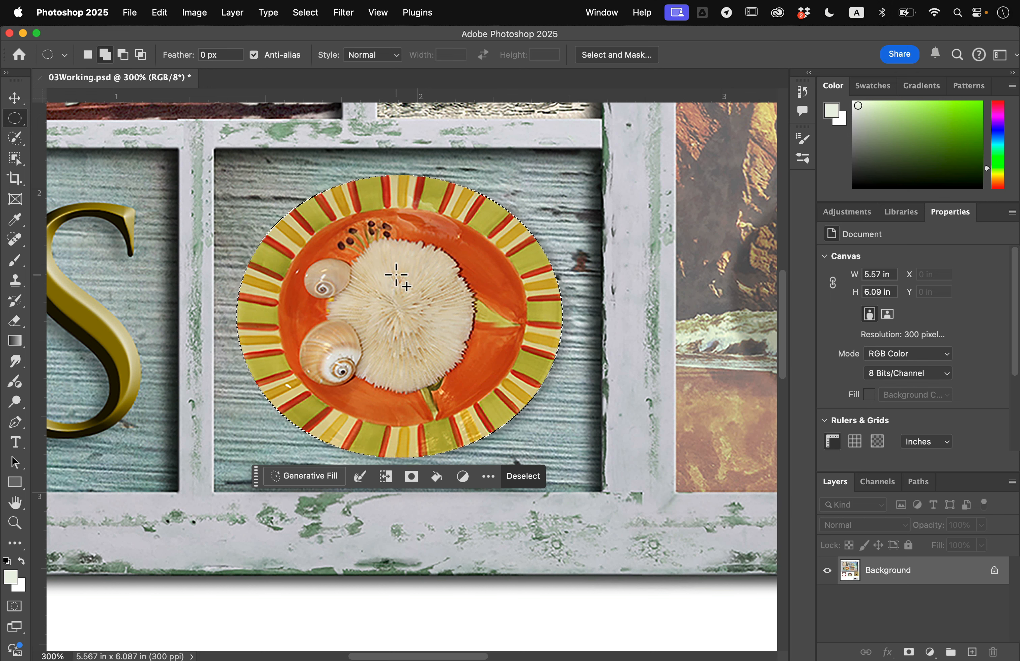
{"action": "key", "text": "shift+Right"}
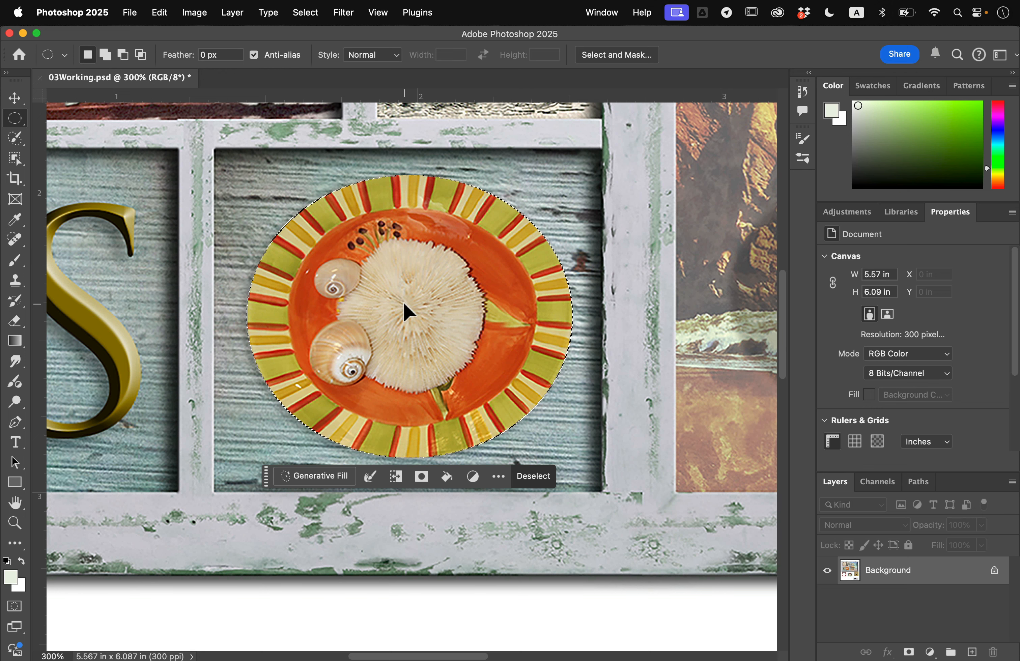
{"action": "left_click", "coordinate": [305, 12]}
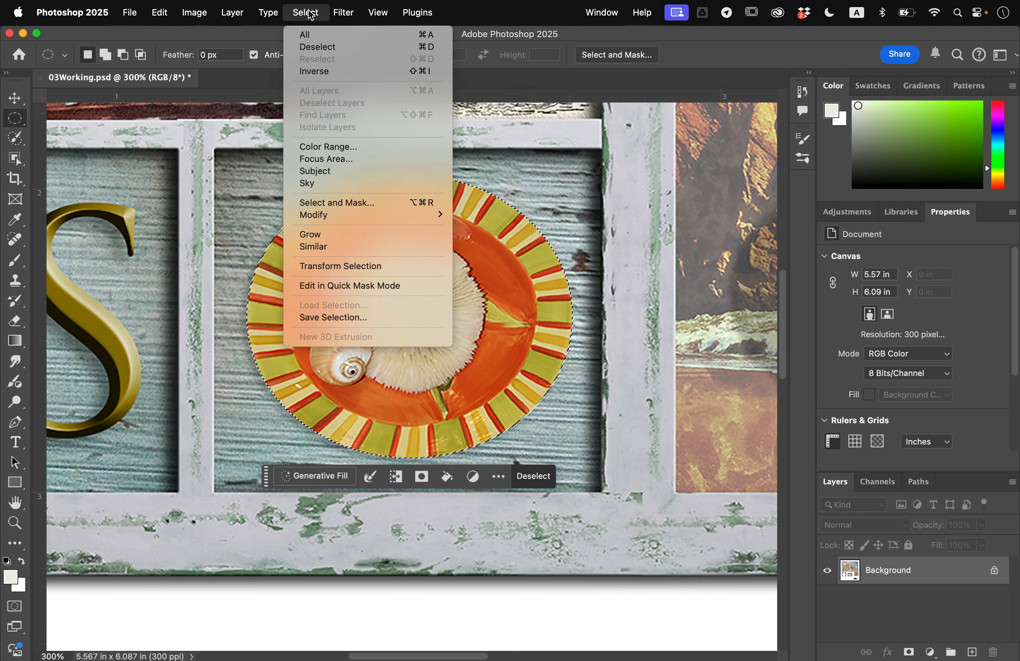
{"action": "left_click", "coordinate": [318, 48]}
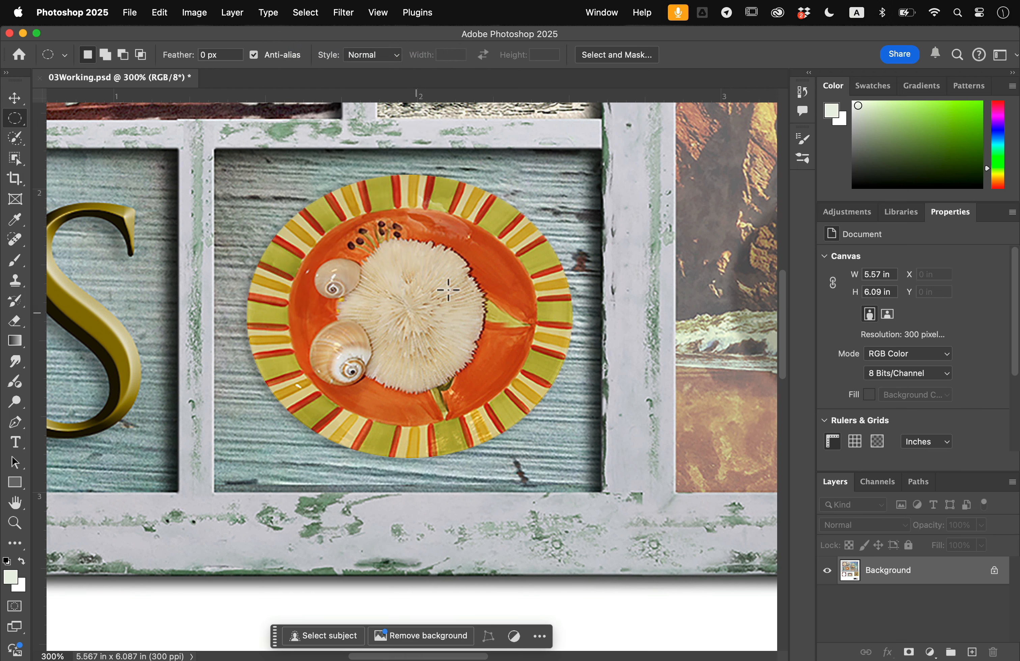
- Inspect the mussel shell on its pale background below the frame at close range
{"action": "key", "text": "super+0"}
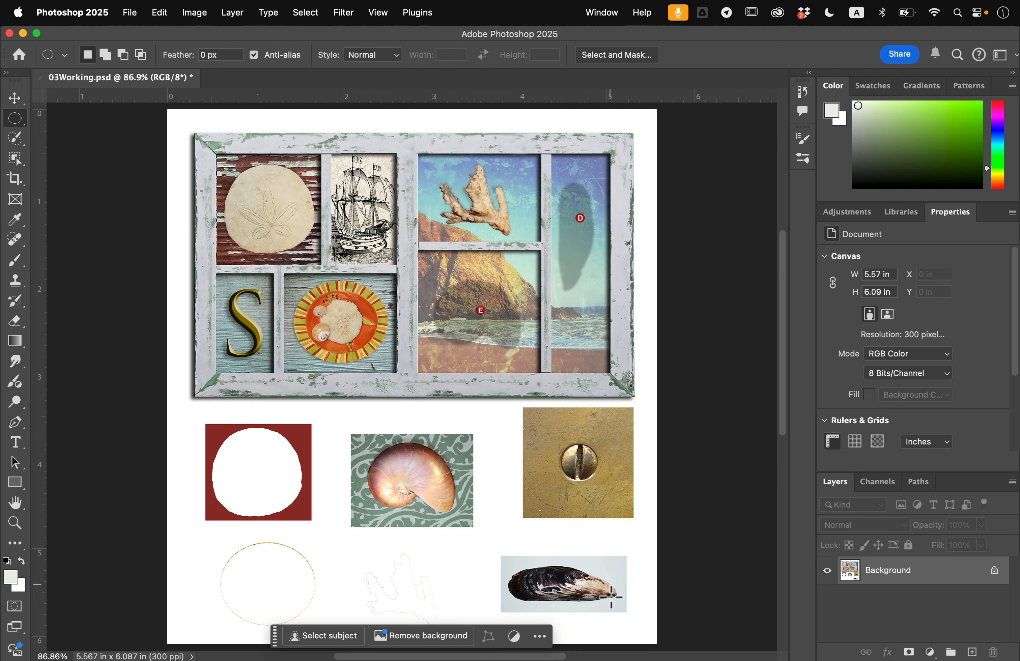
{"action": "scroll", "coordinate": [630, 591], "scroll_direction": "up", "scroll_amount": 5}
{"action": "scroll", "coordinate": [627, 587], "scroll_direction": "down", "scroll_amount": 9}
{"action": "scroll", "coordinate": [627, 587], "scroll_direction": "right", "scroll_amount": 6}
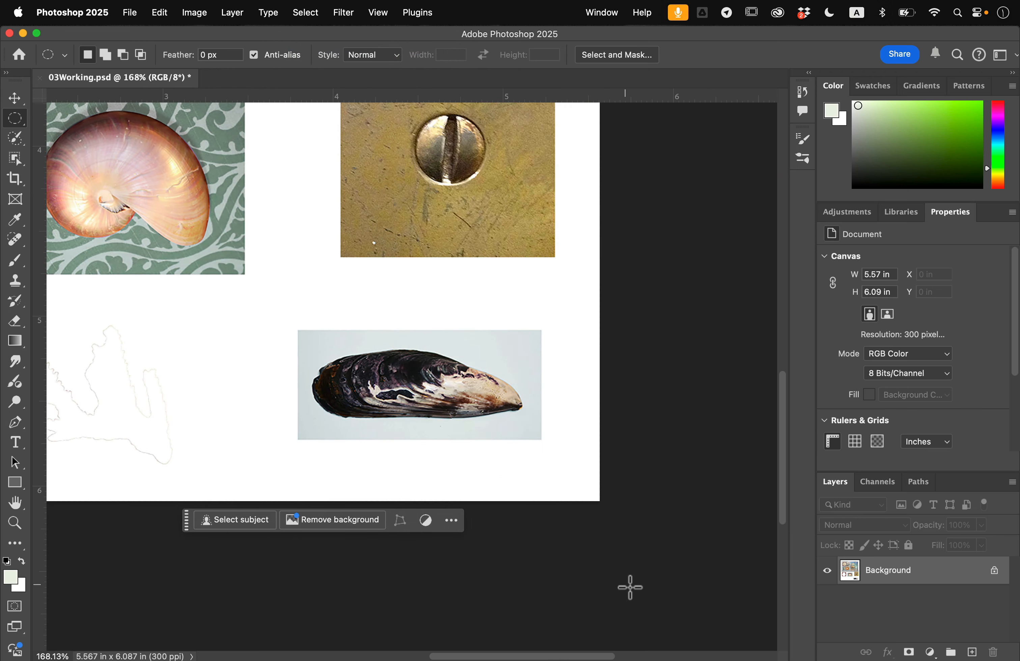
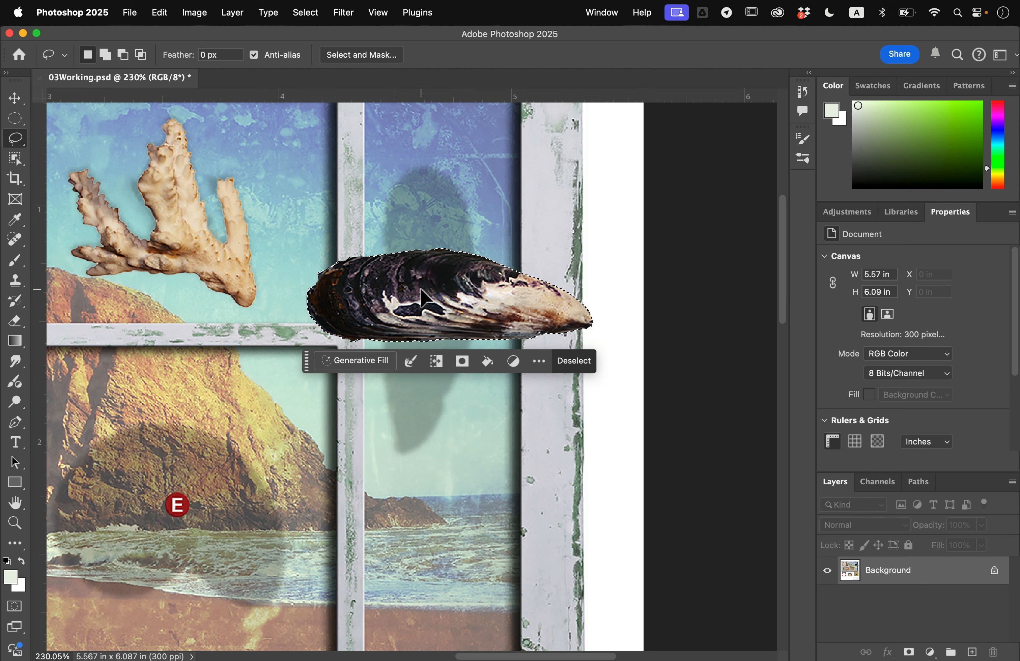
- Rotate the selected mussel shell about 90.6° clockwise, fit it over its shadow in the tall sky pane, and deselect it
{"action": "left_click", "coordinate": [163, 5]}
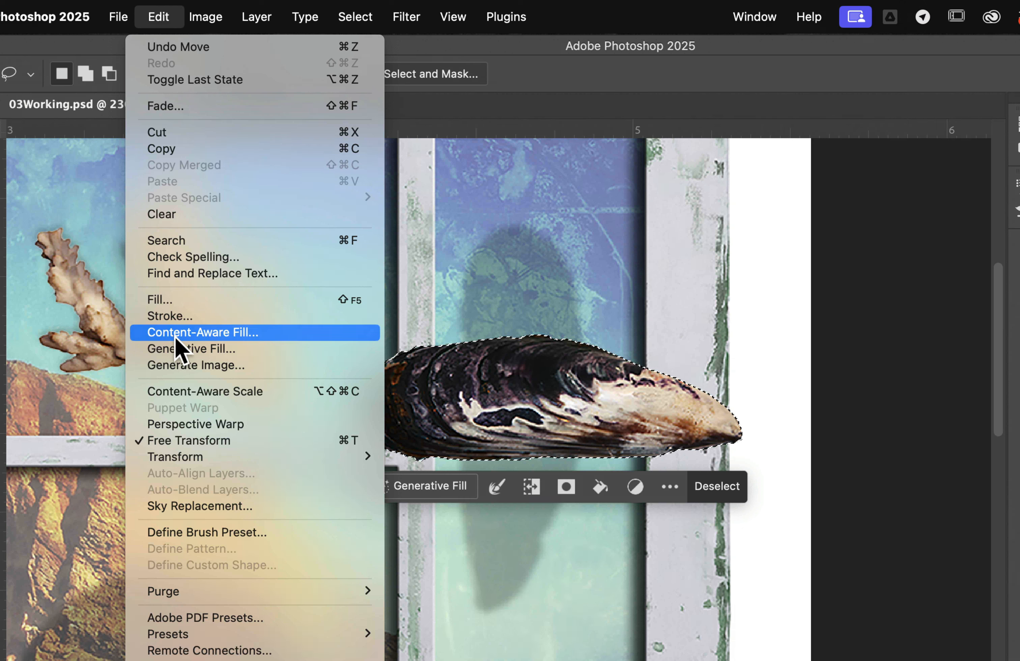
{"action": "mouse_move", "coordinate": [200, 458]}
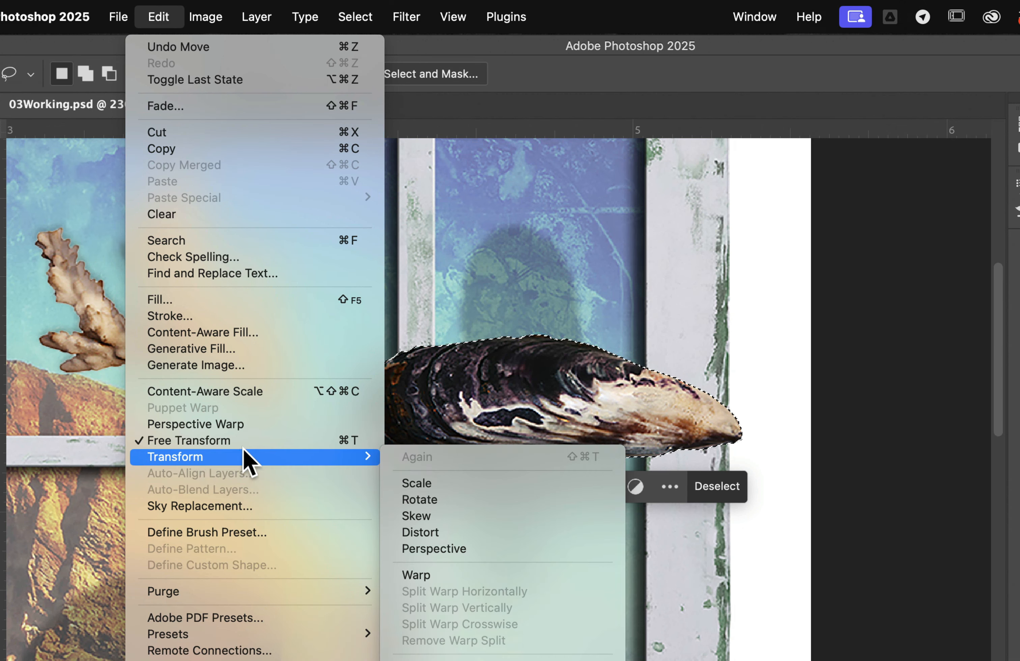
{"action": "left_click", "coordinate": [459, 498]}
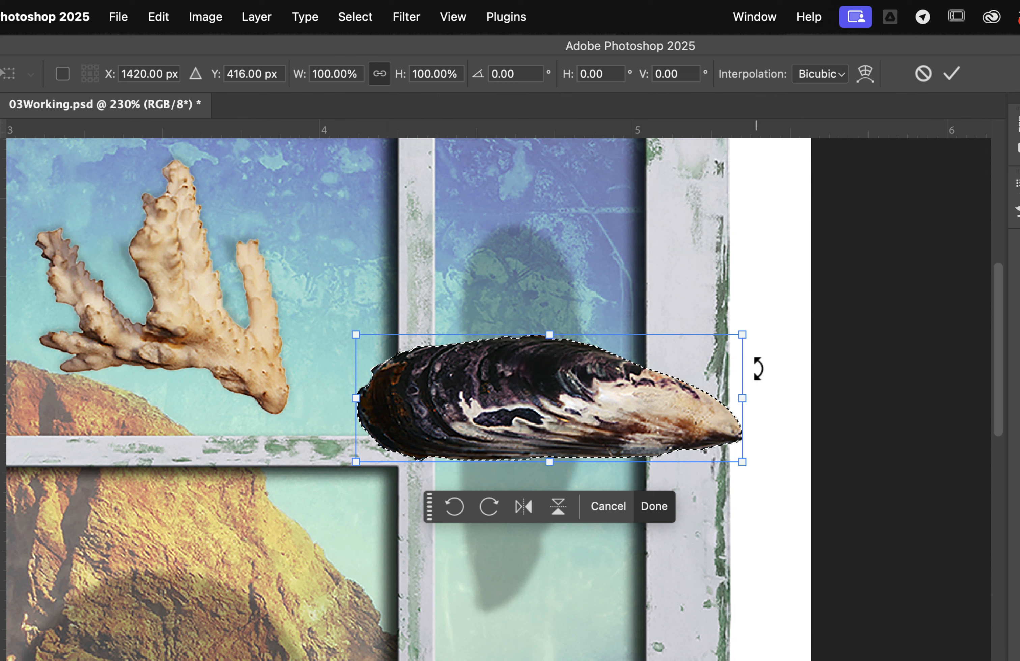
{"action": "left_click_drag", "start_coordinate": [758, 337], "coordinate": [588, 525]}
{"action": "left_click_drag", "start_coordinate": [570, 365], "coordinate": [540, 382]}
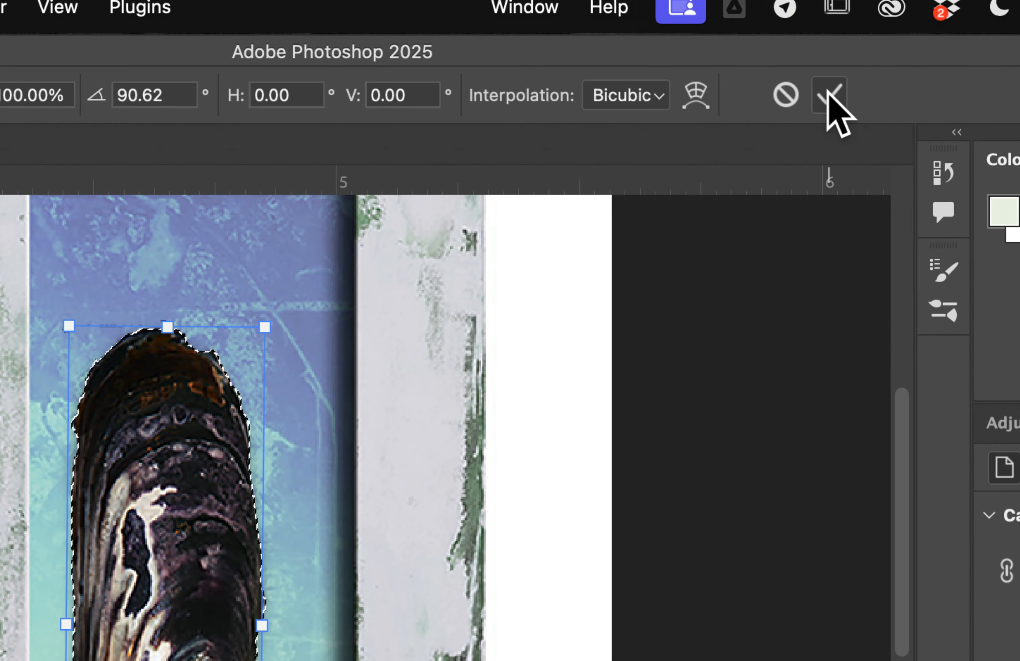
{"action": "left_click", "coordinate": [829, 96]}
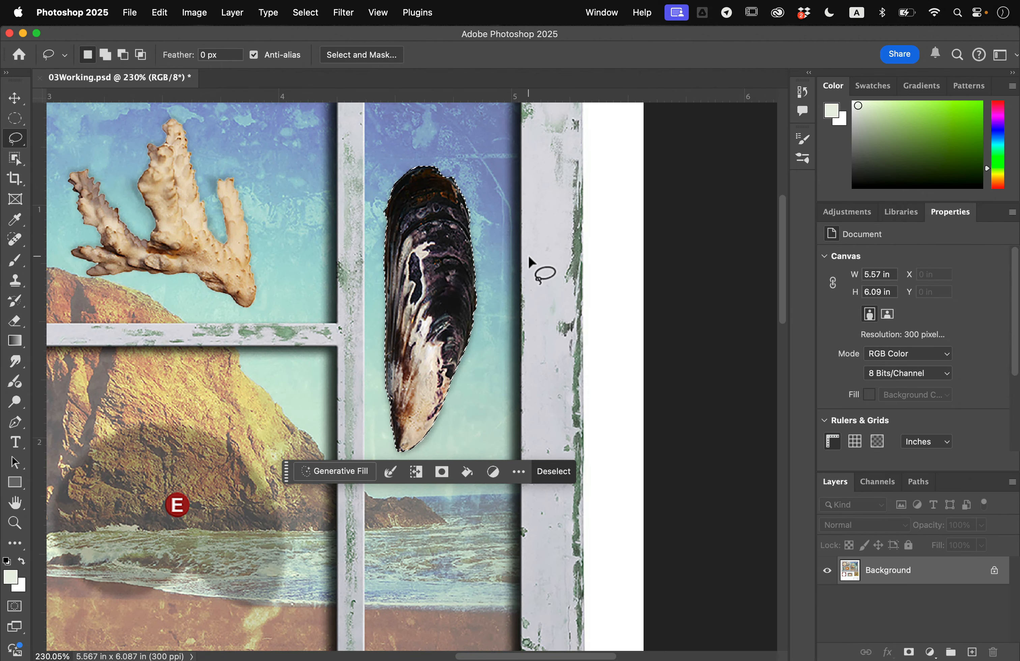
{"action": "left_click", "coordinate": [554, 472]}
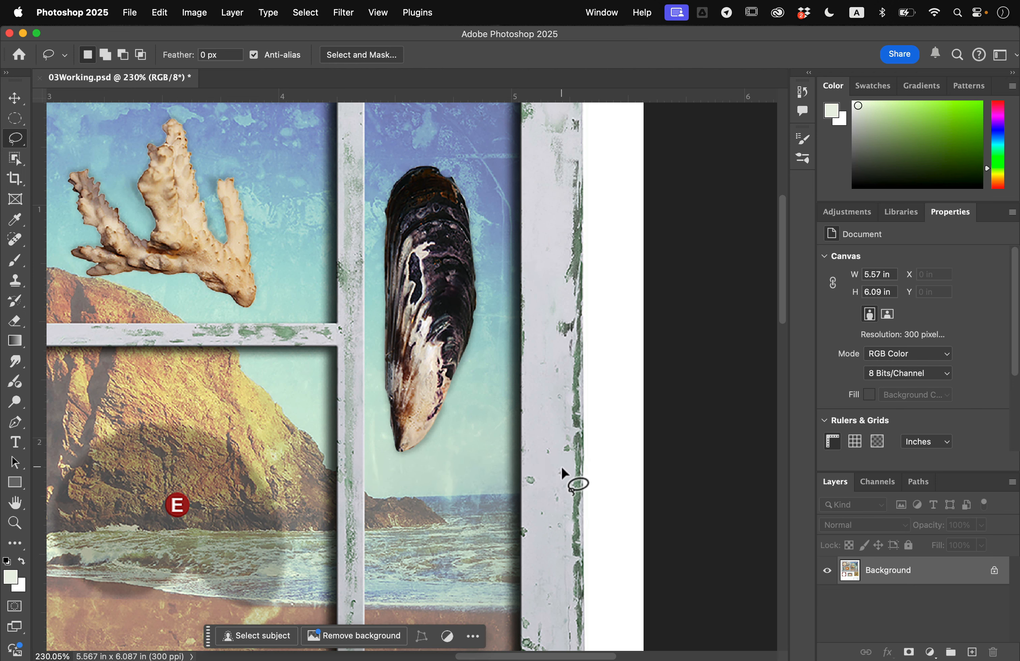
- Select the nautilus shell on the green patterned background by tracing its full outline with the Magnetic Lasso tool
{"action": "key", "text": "super+0"}
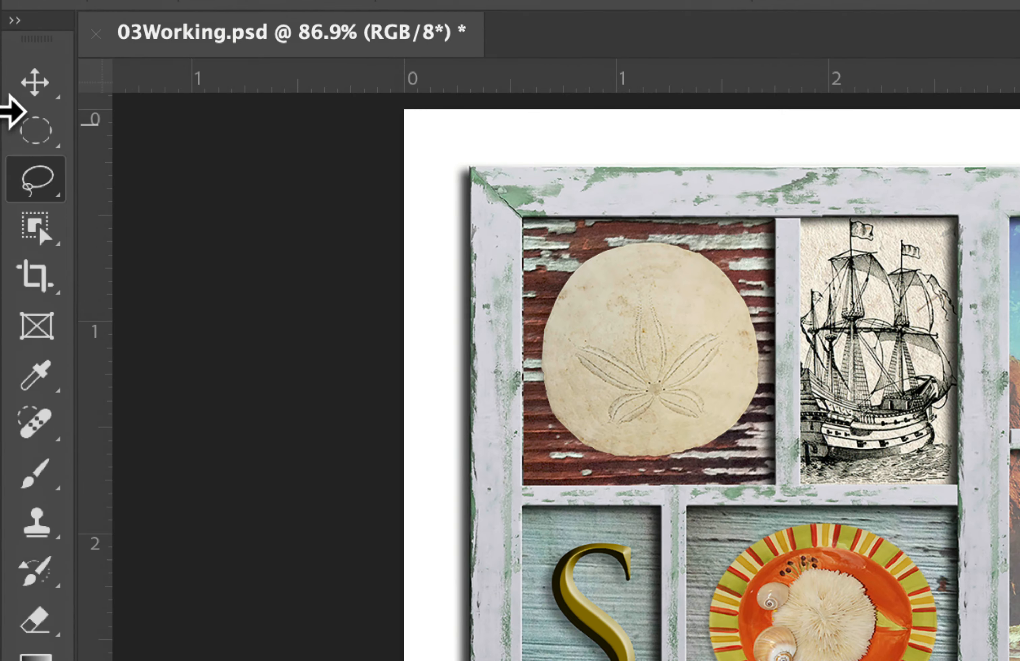
{"action": "left_click", "coordinate": [14, 140]}
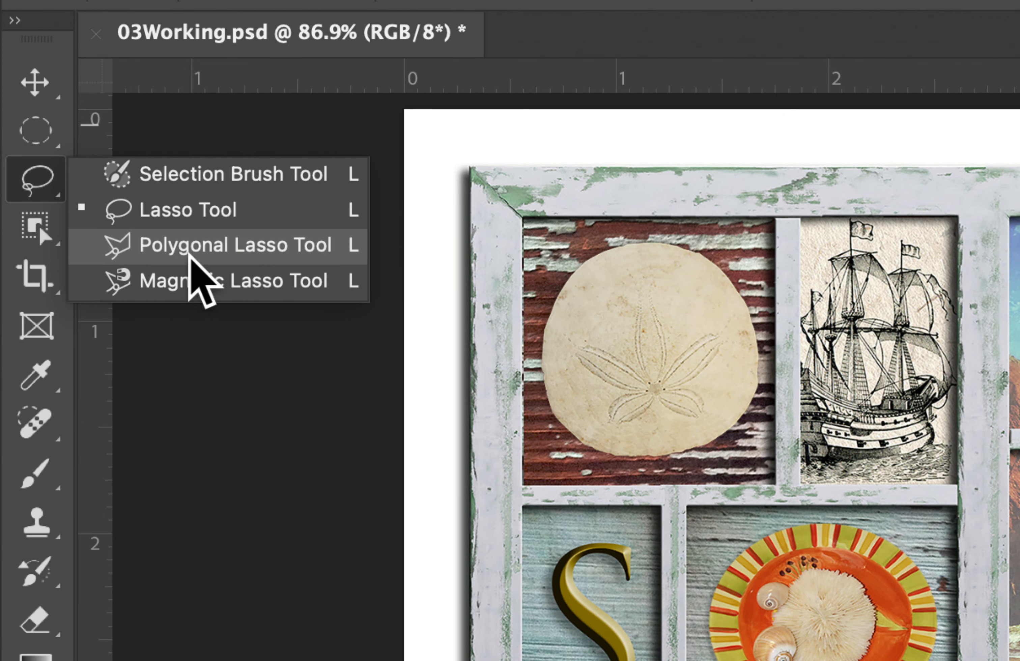
{"action": "left_click", "coordinate": [190, 284]}
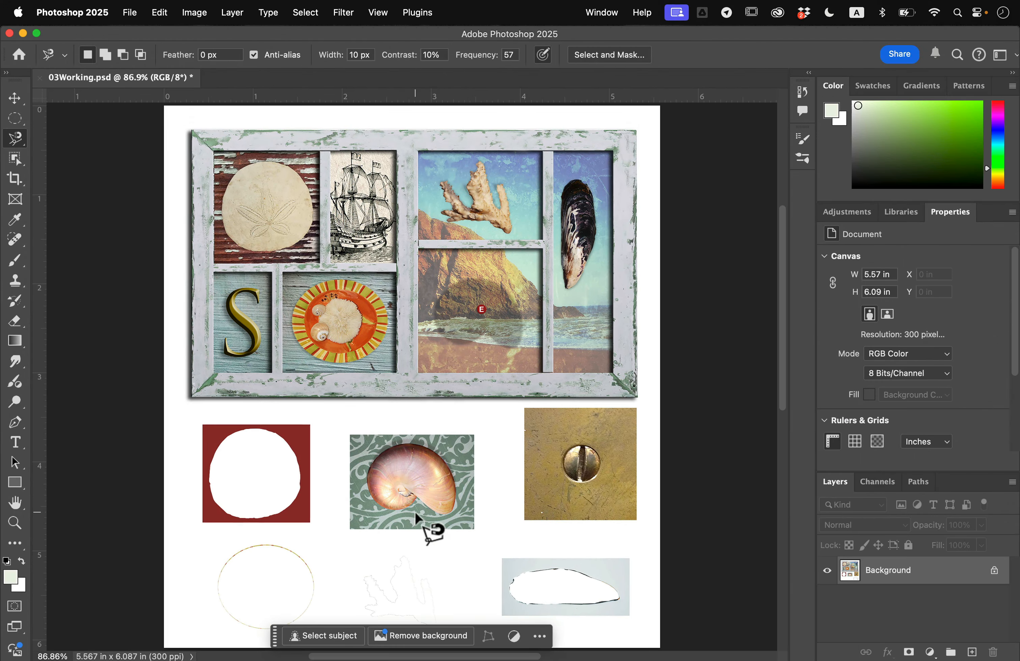
{"action": "scroll", "coordinate": [414, 511], "scroll_direction": "up", "scroll_amount": 6}
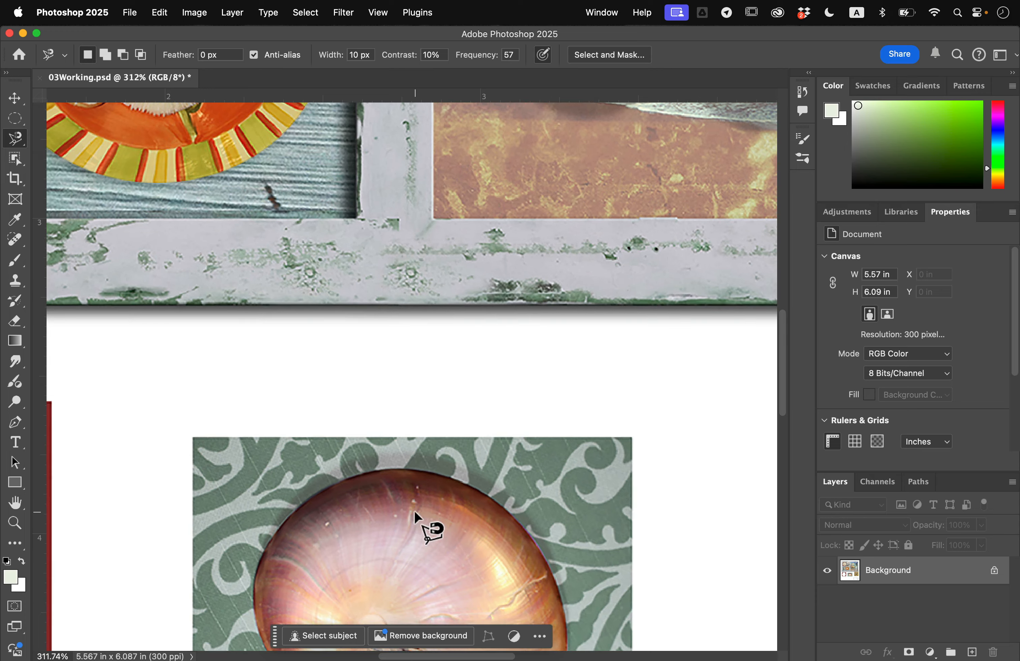
{"action": "scroll", "coordinate": [414, 510], "scroll_direction": "down", "scroll_amount": 6}
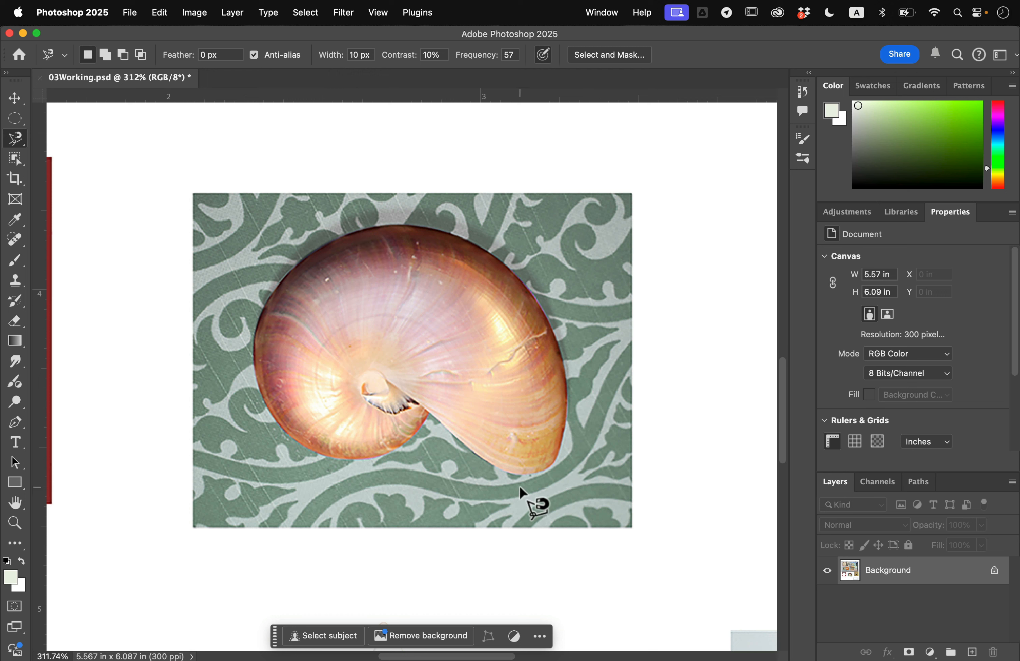
{"action": "left_click", "coordinate": [429, 411]}
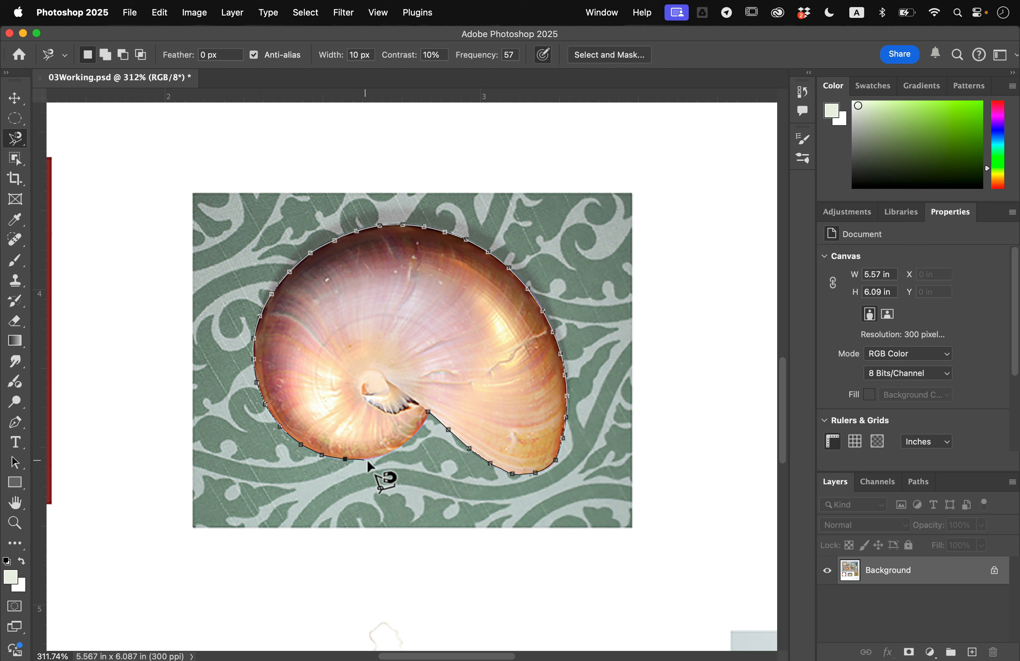
{"action": "left_click", "coordinate": [430, 417]}
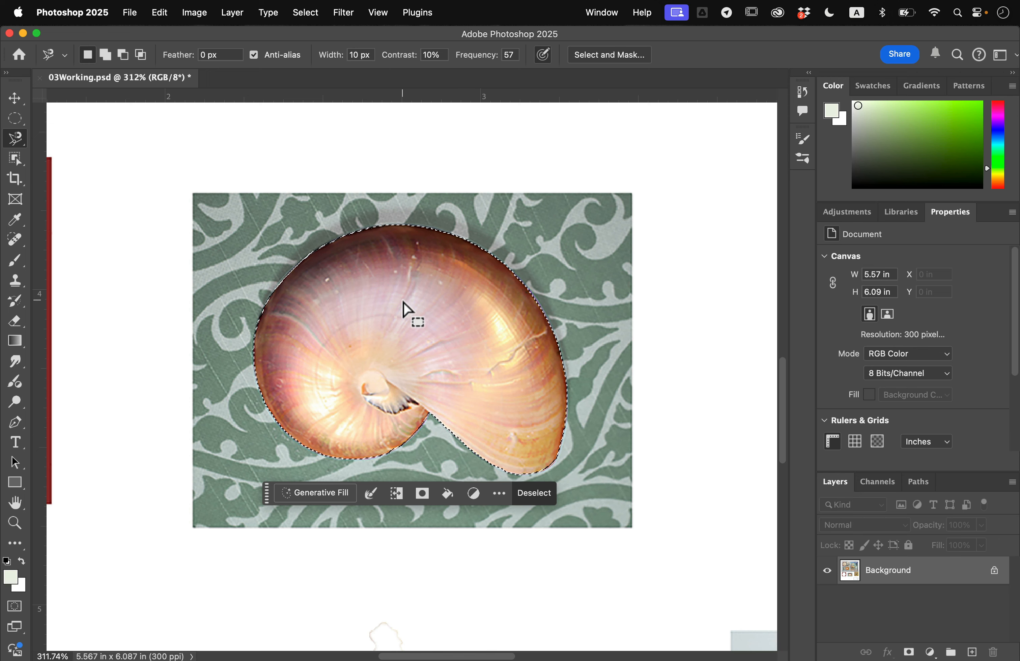
- Move the selected nautilus shell over its shadow in the beach pane marked E and deselect it
{"action": "scroll", "coordinate": [403, 302], "scroll_direction": "down", "scroll_amount": 5}
{"action": "scroll", "coordinate": [403, 302], "scroll_direction": "down", "scroll_amount": 4}
{"action": "scroll", "coordinate": [403, 302], "scroll_direction": "up", "scroll_amount": 3}
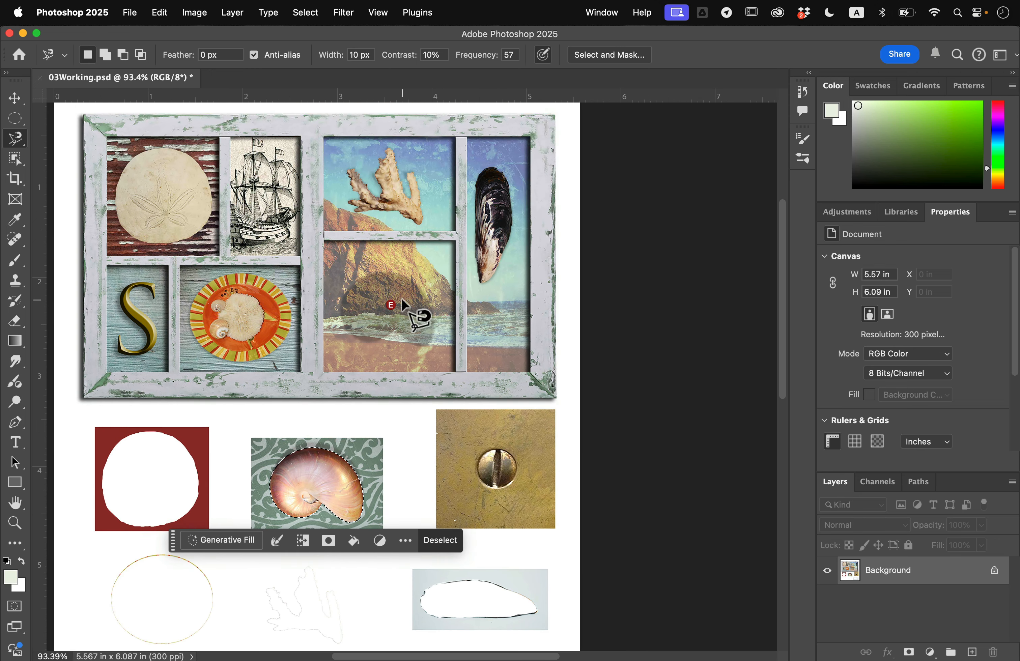
{"action": "scroll", "coordinate": [403, 298], "scroll_direction": "up", "scroll_amount": 1}
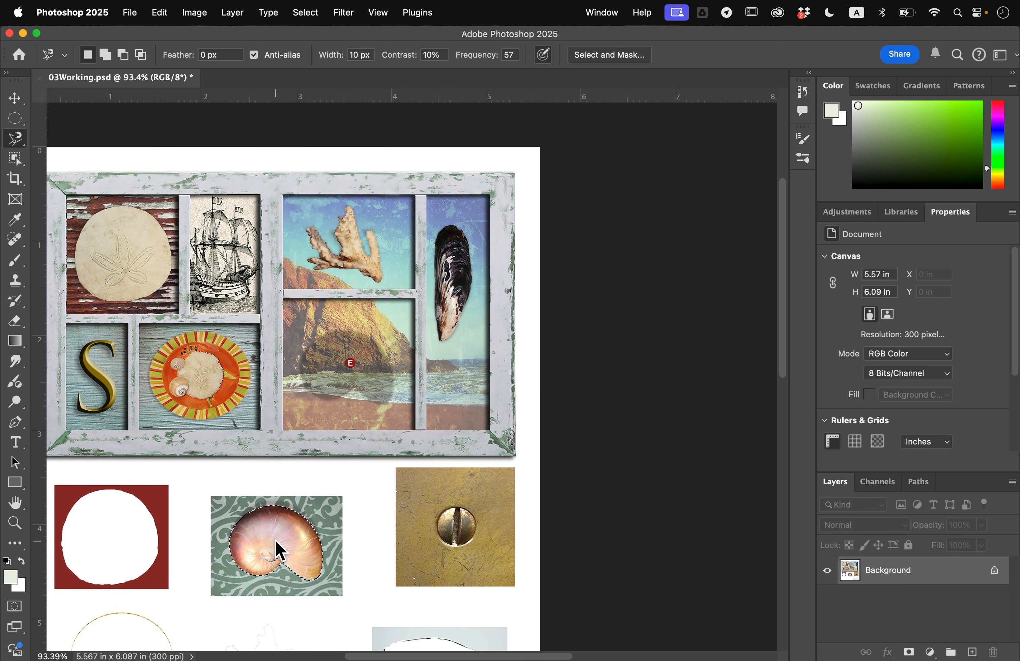
{"action": "left_click_drag", "start_coordinate": [274, 540], "coordinate": [347, 364]}
{"action": "scroll", "coordinate": [404, 494], "scroll_direction": "down", "scroll_amount": 3}
{"action": "scroll", "coordinate": [404, 494], "scroll_direction": "left", "scroll_amount": 4}
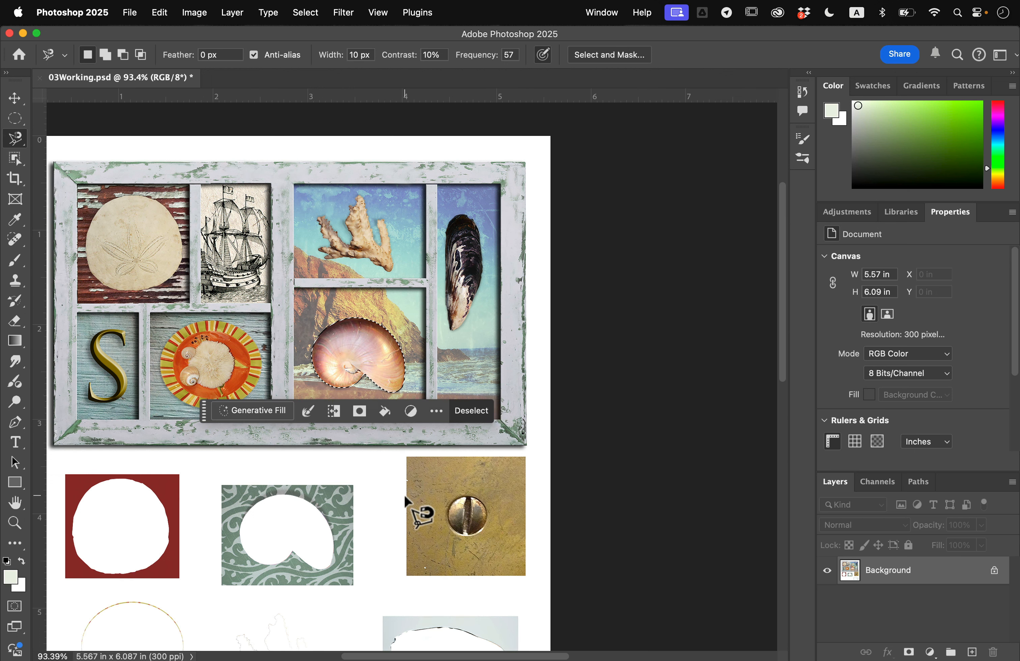
{"action": "scroll", "coordinate": [403, 493], "scroll_direction": "down", "scroll_amount": 1}
{"action": "scroll", "coordinate": [403, 493], "scroll_direction": "left", "scroll_amount": 1}
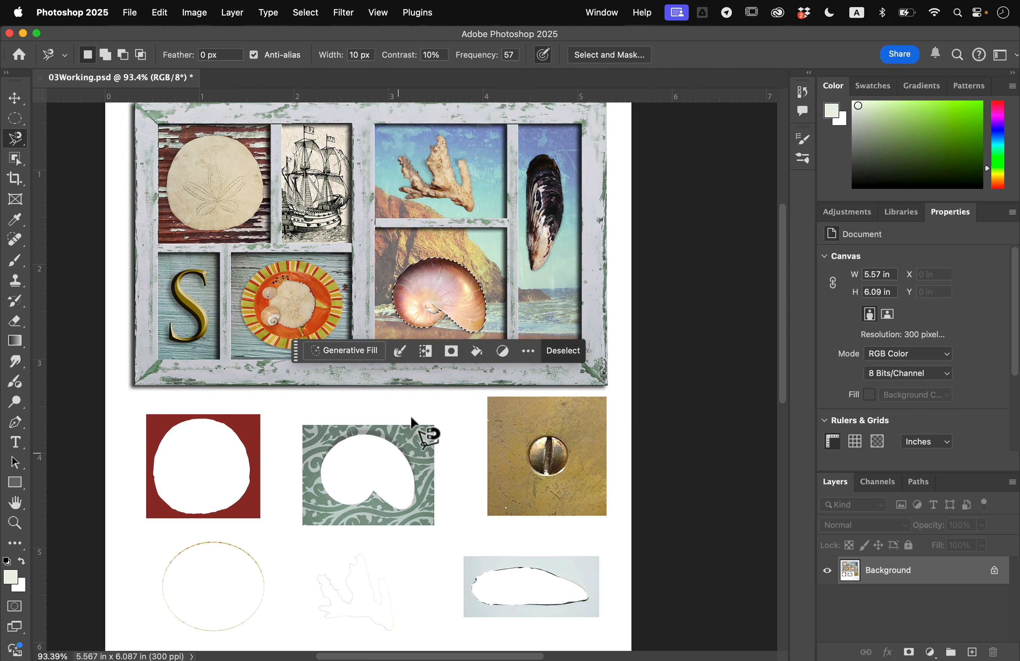
{"action": "left_click", "coordinate": [566, 352]}
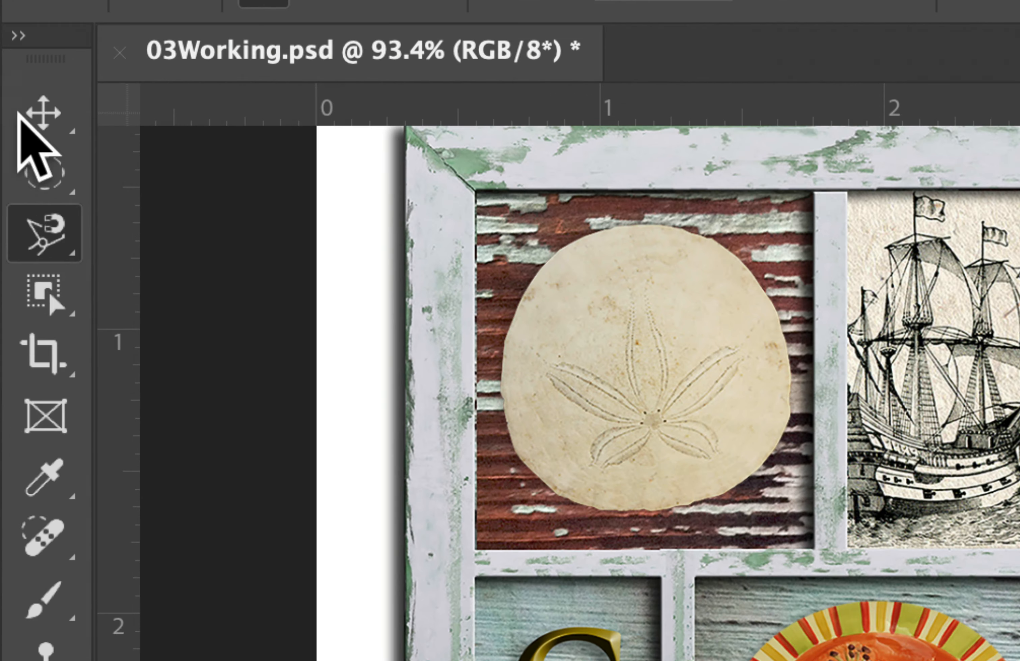
- Select the screw head on the brass square with a circular Elliptical Marquee about 0.38 in across, drawn from its centre
{"action": "left_click", "coordinate": [32, 126]}
{"action": "left_click", "coordinate": [150, 212]}
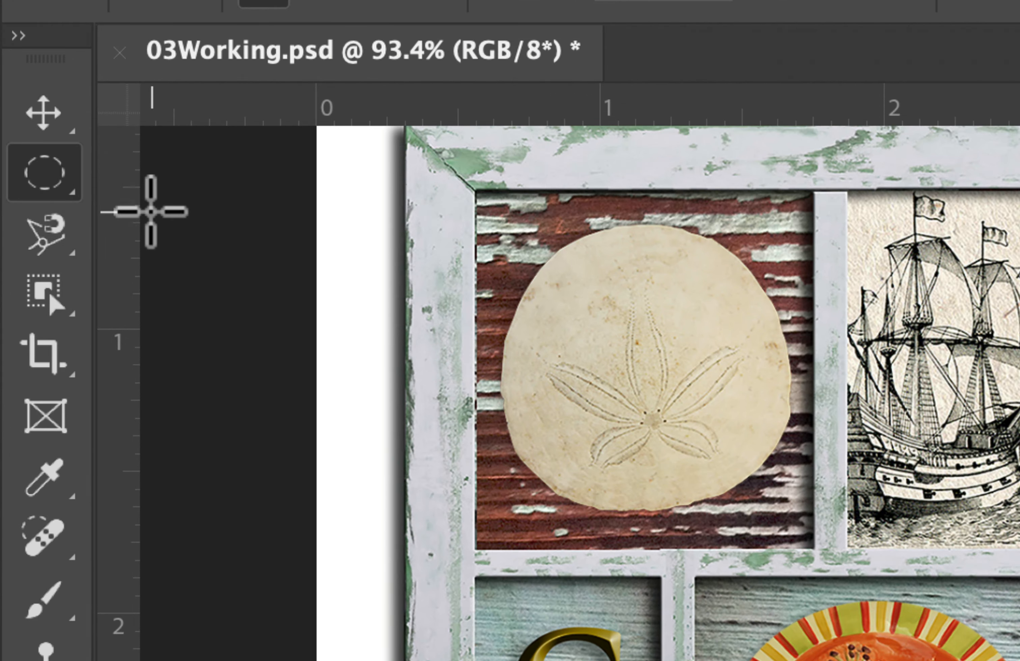
{"action": "scroll", "coordinate": [619, 469], "scroll_direction": "up", "scroll_amount": 8}
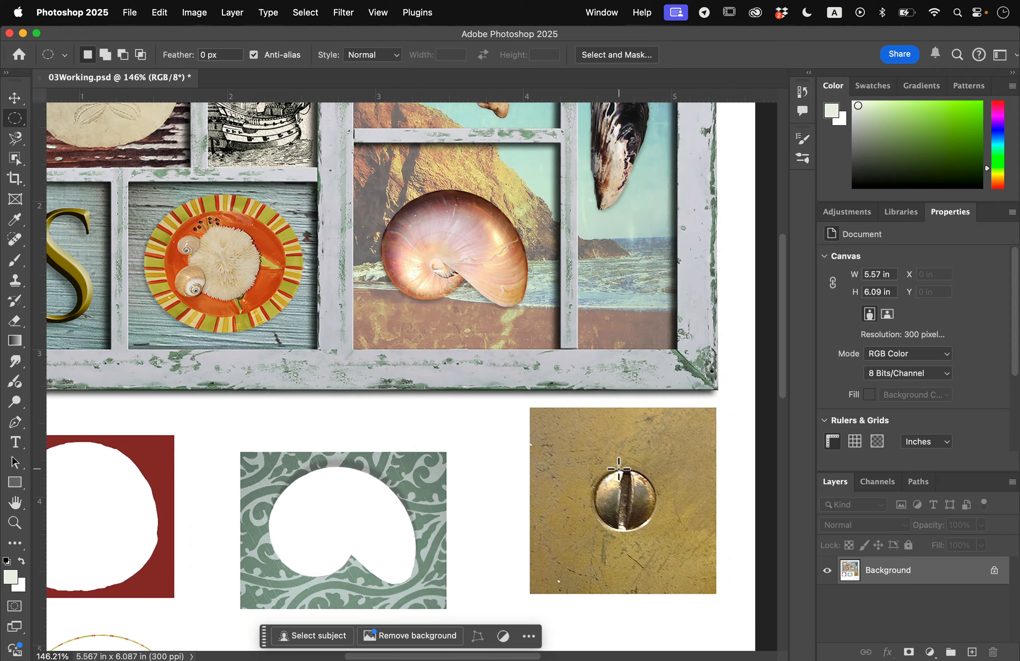
{"action": "scroll", "coordinate": [619, 469], "scroll_direction": "right", "scroll_amount": 9}
{"action": "scroll", "coordinate": [618, 469], "scroll_direction": "down", "scroll_amount": 6}
{"action": "scroll", "coordinate": [619, 469], "scroll_direction": "left", "scroll_amount": 4}
{"action": "scroll", "coordinate": [618, 468], "scroll_direction": "up", "scroll_amount": 2}
{"action": "scroll", "coordinate": [619, 469], "scroll_direction": "left", "scroll_amount": 1}
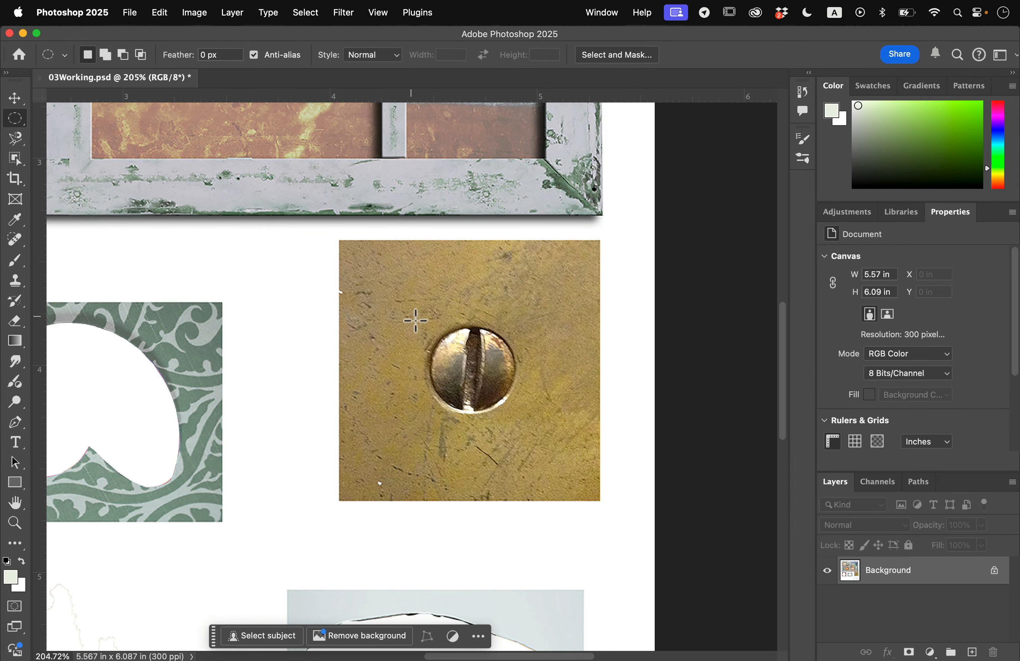
{"action": "left_click_drag", "start_coordinate": [410, 315], "coordinate": [551, 436]}
{"action": "left_click", "coordinate": [458, 369]}
{"action": "left_click_drag", "start_coordinate": [477, 372], "coordinate": [528, 409]}
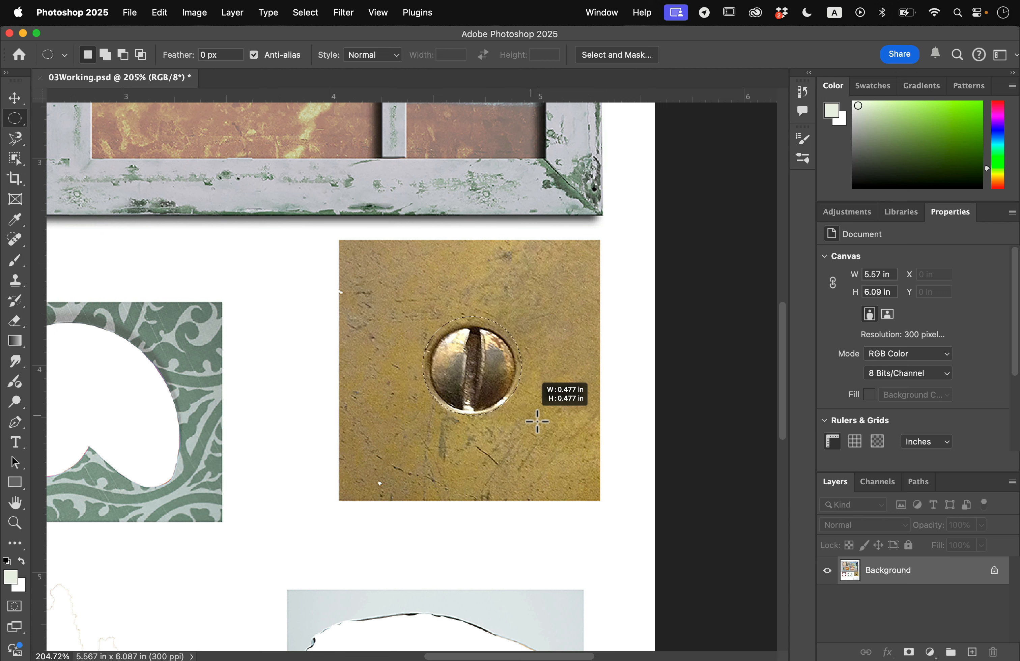
{"action": "mouse_move", "coordinate": [531, 415]}
{"action": "left_mouse_down"}
{"action": "mouse_move", "coordinate": [513, 403]}
{"action": "mouse_move", "coordinate": [517, 419]}
{"action": "mouse_move", "coordinate": [512, 409]}
{"action": "left_mouse_up"}
{"action": "key", "text": "space"}
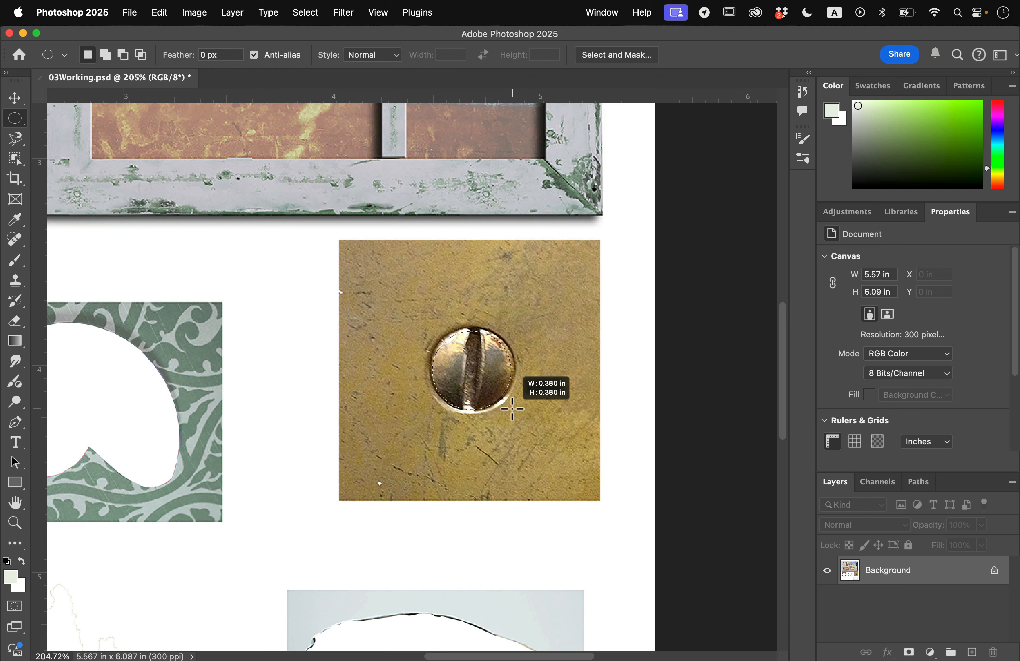
{"action": "left_click_drag", "start_coordinate": [512, 408], "coordinate": [512, 409]}
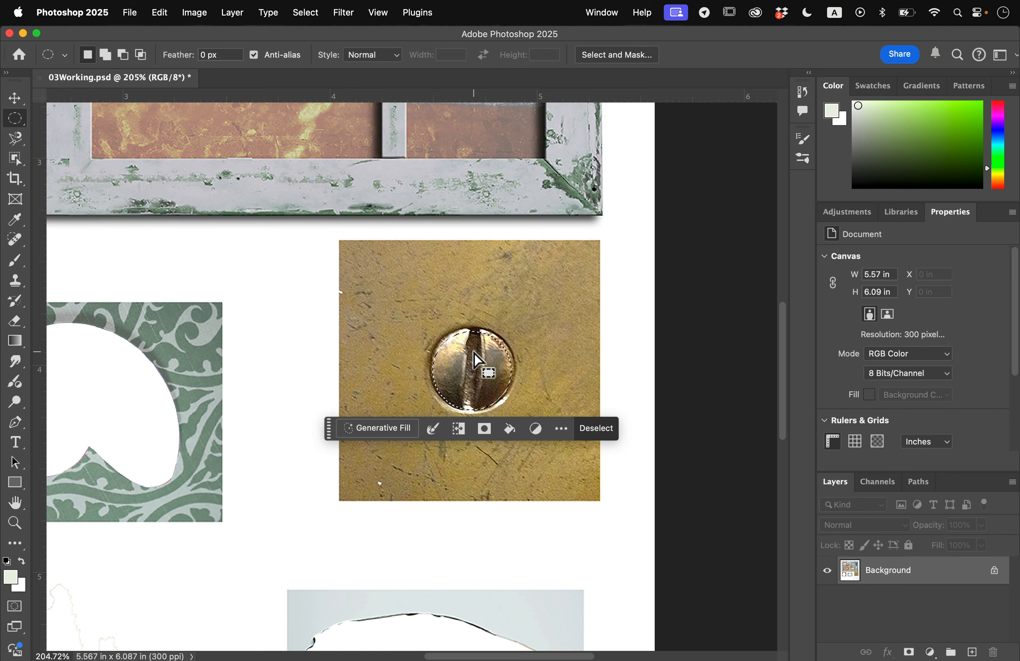
- Move the selected screw head onto the lower-right corner of the wooden frame
{"action": "scroll", "coordinate": [474, 353], "scroll_direction": "down", "scroll_amount": 3}
{"action": "scroll", "coordinate": [470, 280], "scroll_direction": "up", "scroll_amount": 3}
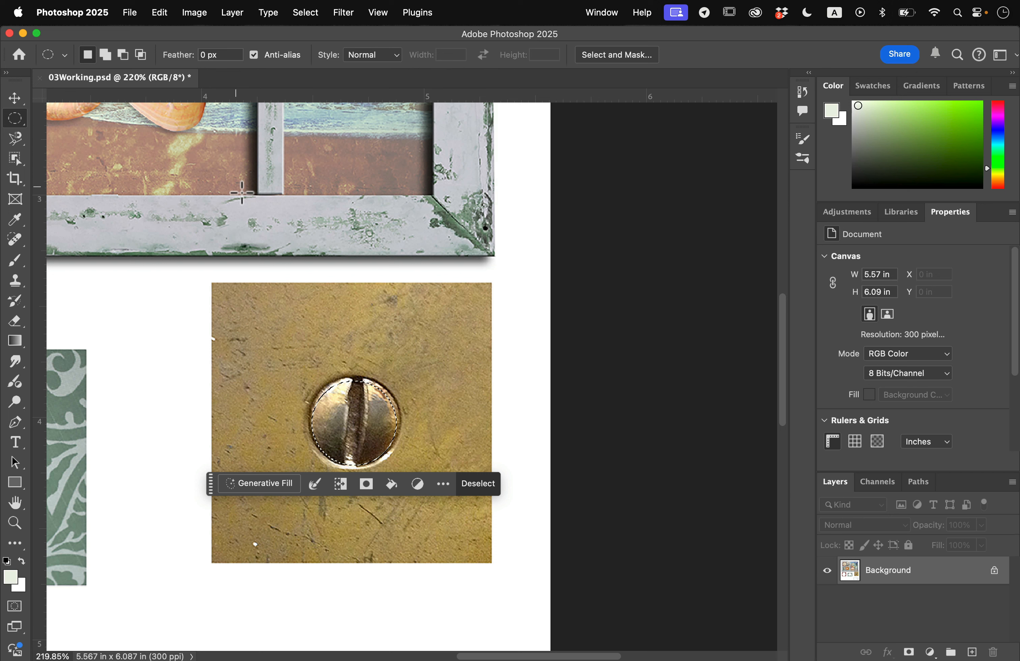
{"action": "left_click", "coordinate": [14, 97]}
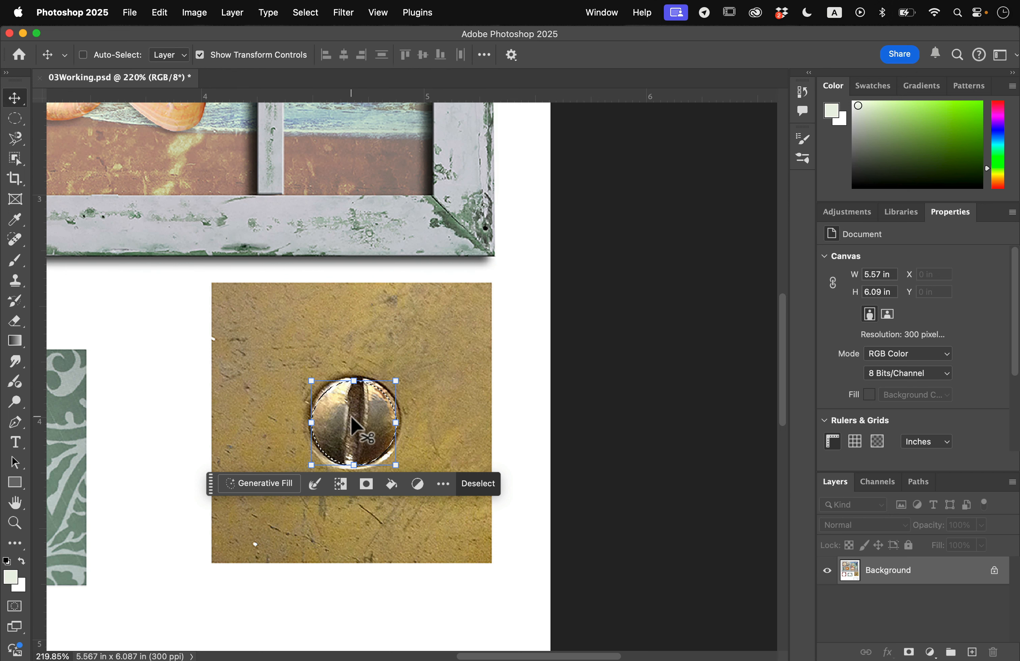
{"action": "left_click_drag", "start_coordinate": [351, 417], "coordinate": [454, 214]}
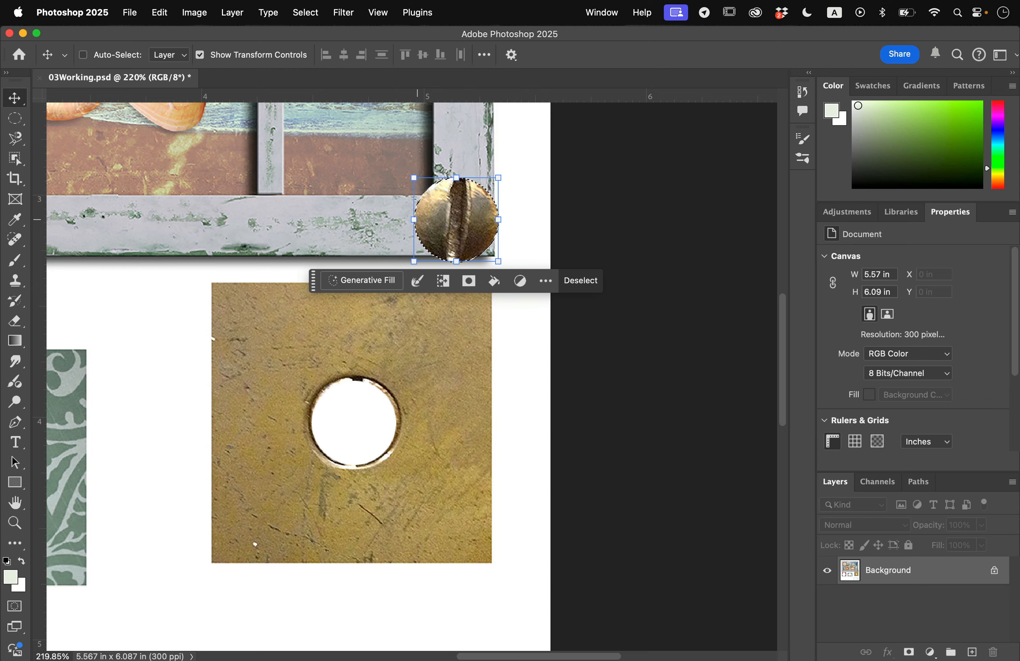
- Scale the screw head down proportionally about its centre so it fits within the frame's lower-right corner
{"action": "left_click", "coordinate": [160, 14]}
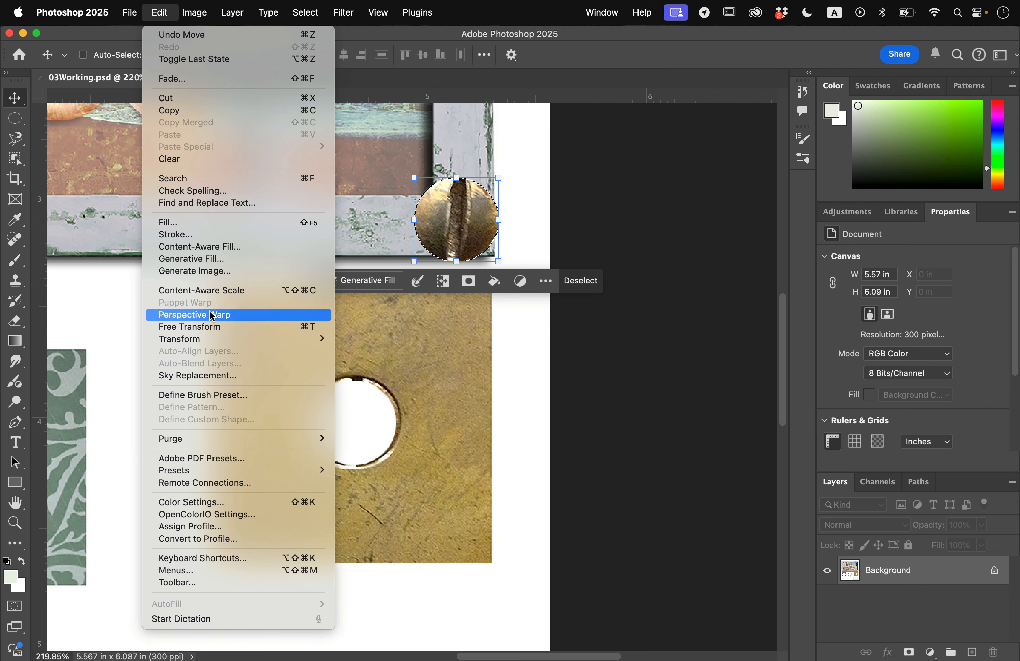
{"action": "mouse_move", "coordinate": [219, 341]}
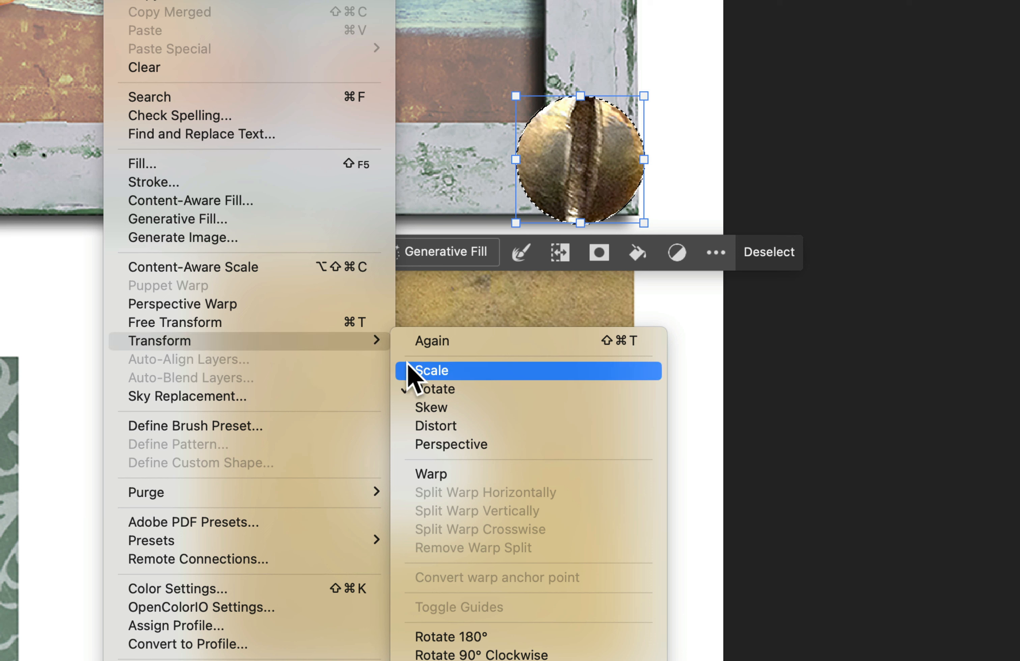
{"action": "left_click", "coordinate": [428, 372]}
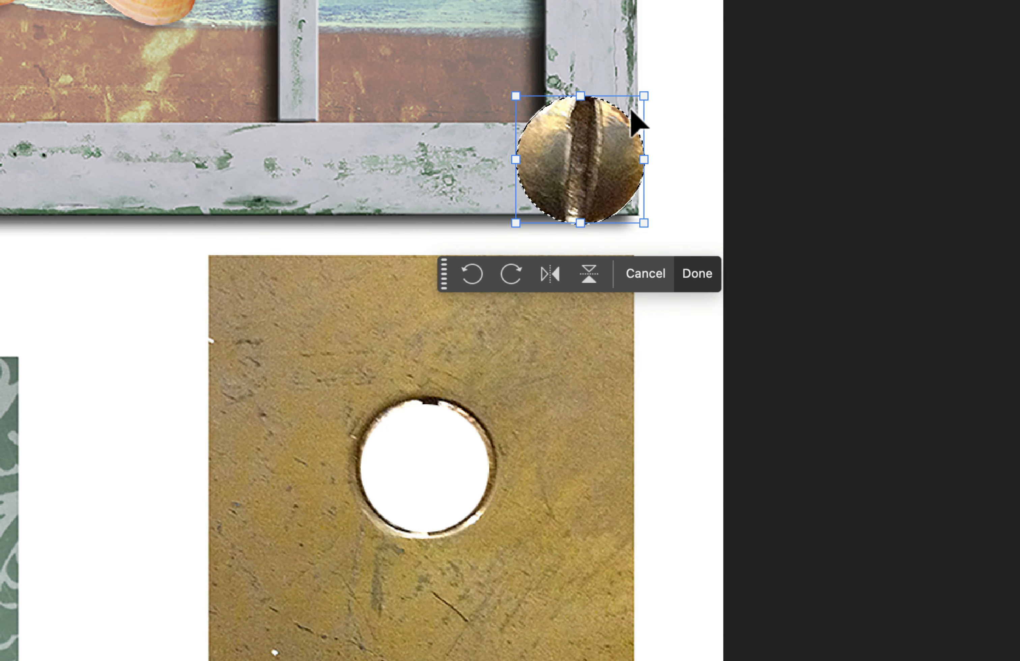
{"action": "left_click_drag", "start_coordinate": [649, 93], "coordinate": [613, 142]}
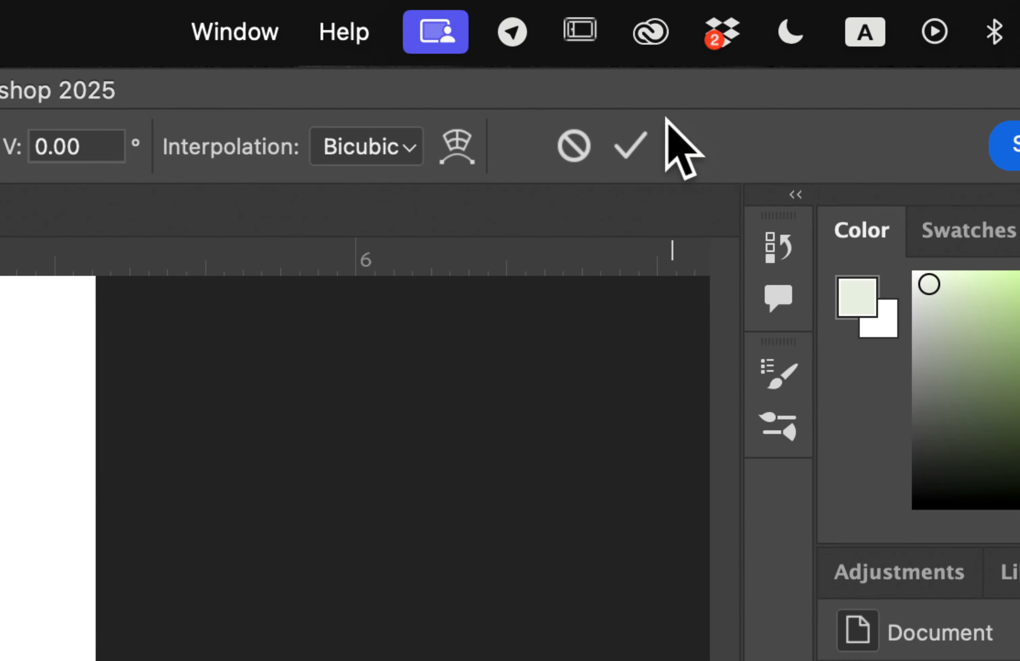
{"action": "left_click", "coordinate": [750, 53]}
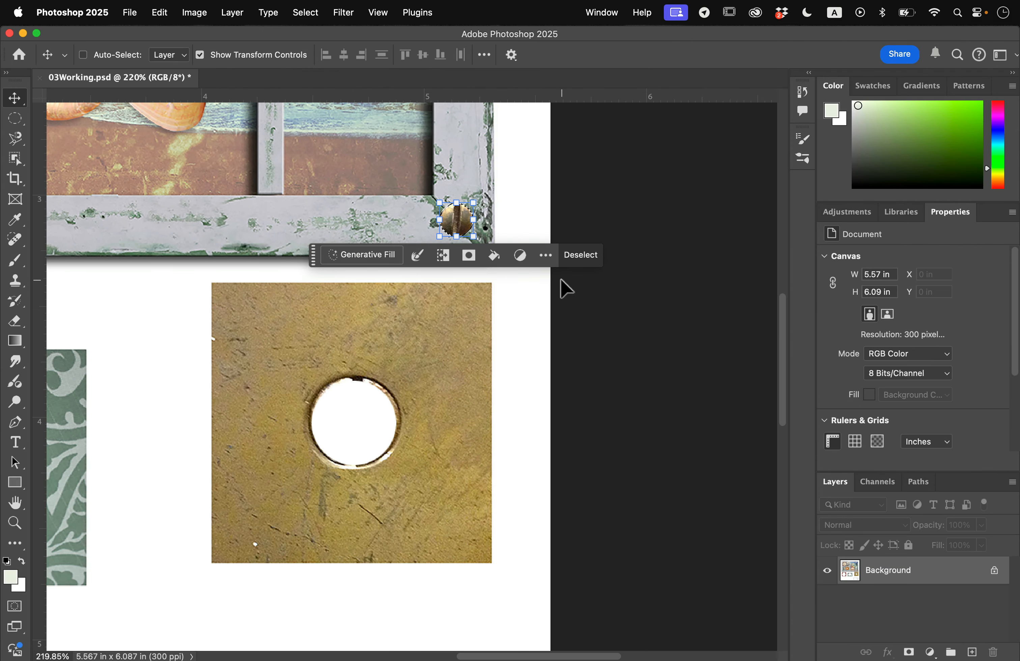
- Place a copy of the screw head in the frame's upper-right corner, vertically aligned with the lower one
{"action": "scroll", "coordinate": [566, 288], "scroll_direction": "up", "scroll_amount": 10}
{"action": "scroll", "coordinate": [566, 288], "scroll_direction": "down", "scroll_amount": 3}
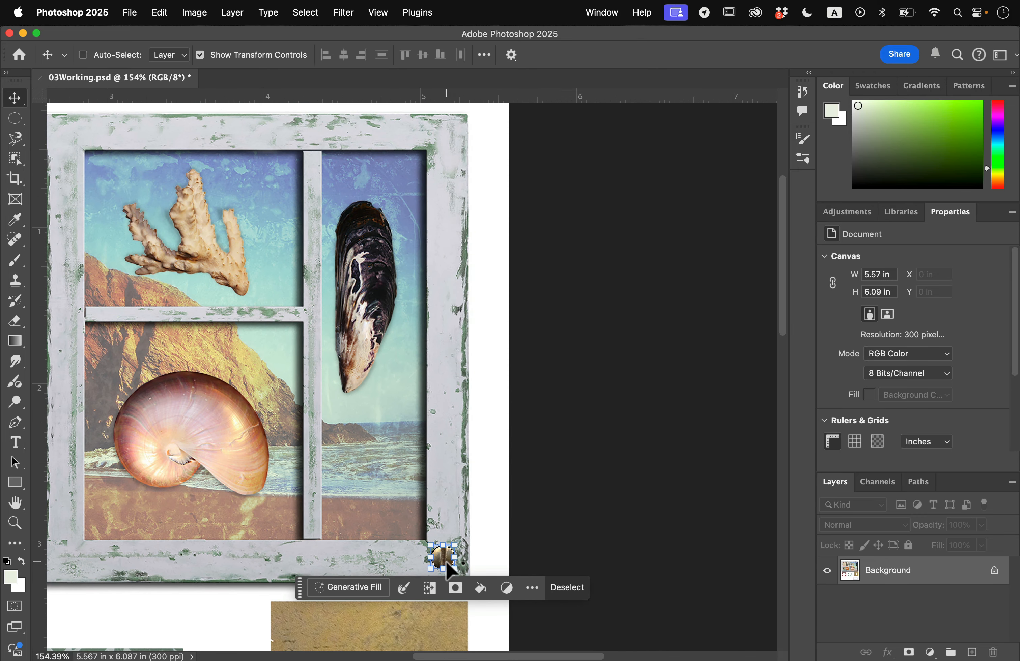
{"action": "left_click_drag", "start_coordinate": [447, 561], "coordinate": [454, 133]}
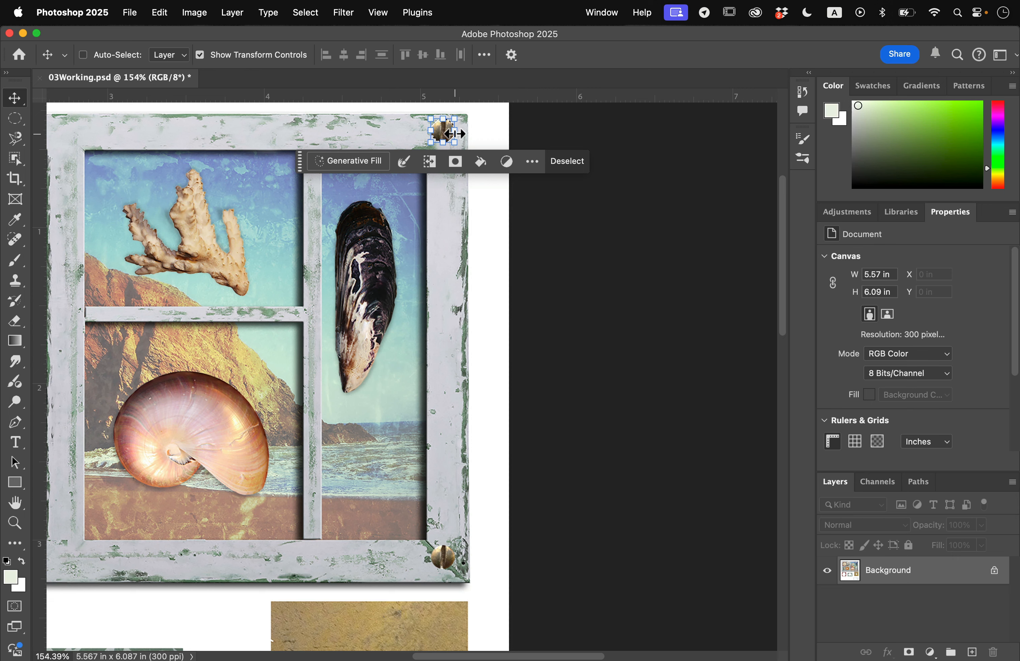
{"action": "scroll", "coordinate": [453, 134], "scroll_direction": "left", "scroll_amount": 10}
{"action": "scroll", "coordinate": [455, 135], "scroll_direction": "down", "scroll_amount": 2}
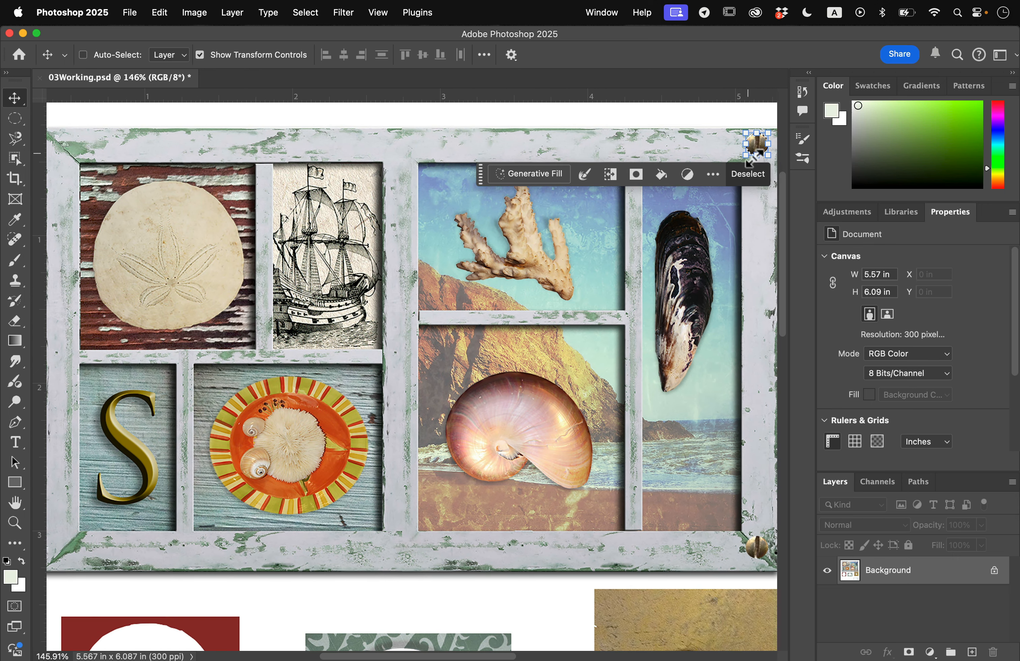
- Place copies of the screw head in the frame's upper-left and lower-left corners, and clear the selection
{"action": "left_click_drag", "start_coordinate": [760, 148], "coordinate": [64, 151]}
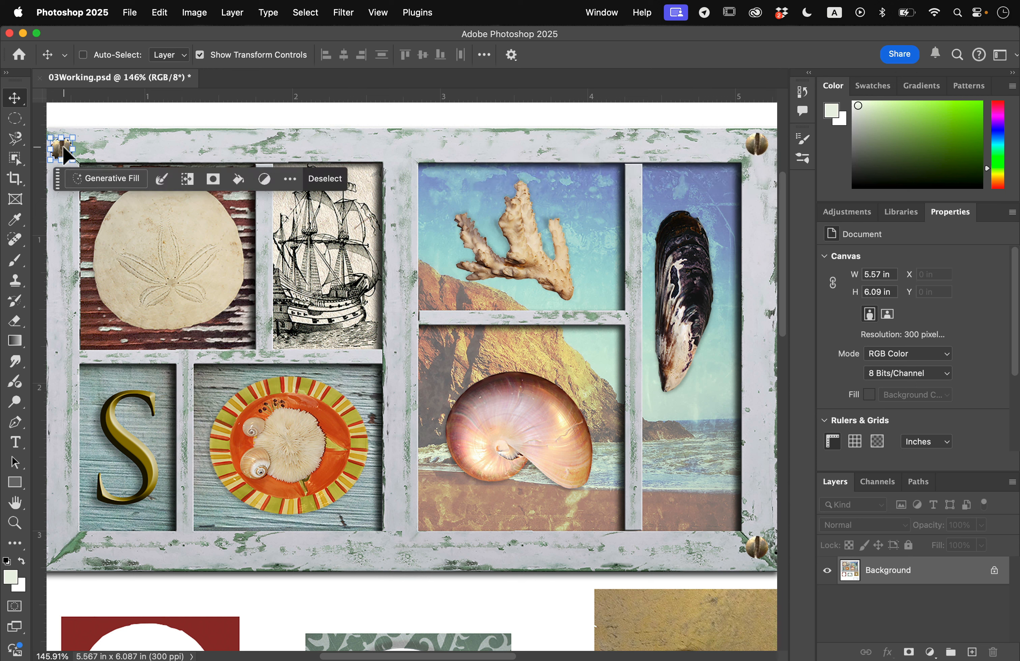
{"action": "left_click_drag", "start_coordinate": [65, 149], "coordinate": [66, 553]}
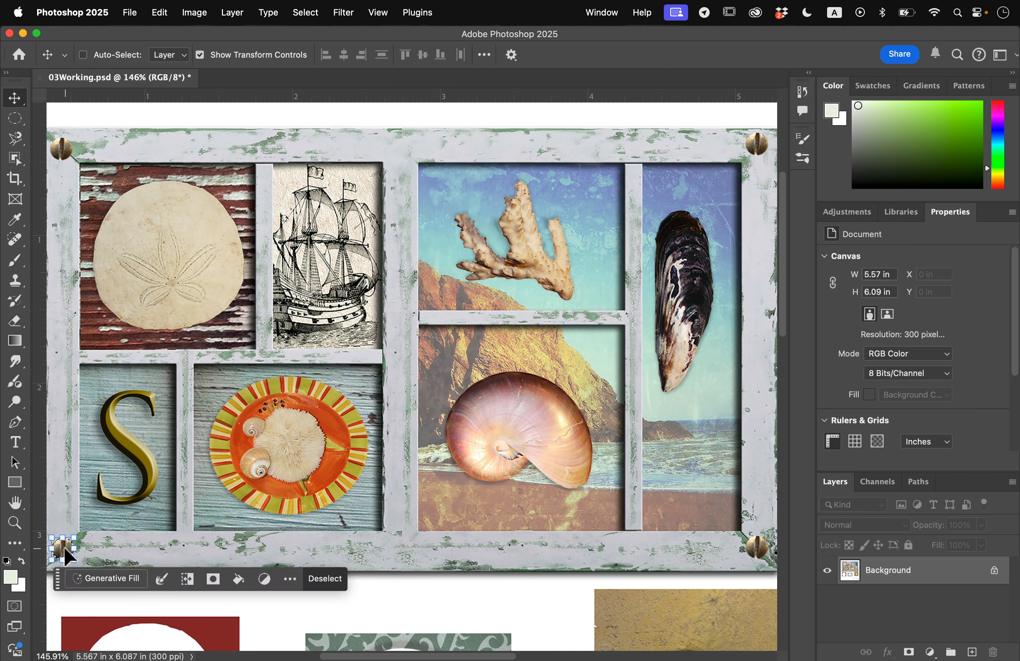
{"action": "scroll", "coordinate": [301, 391], "scroll_direction": "down", "scroll_amount": 5}
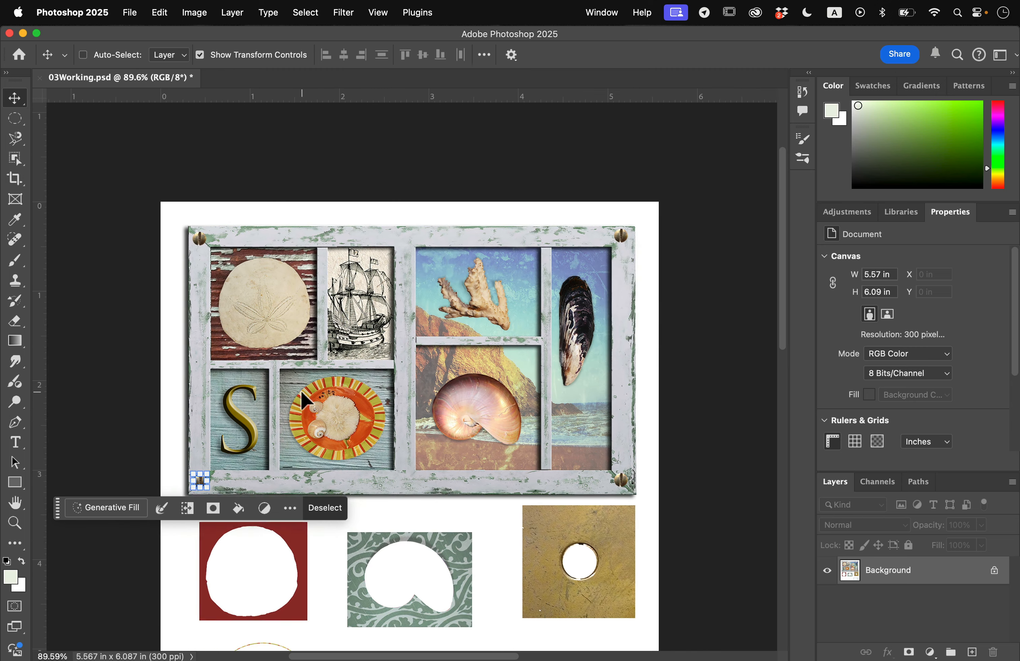
{"action": "scroll", "coordinate": [301, 391], "scroll_direction": "down", "scroll_amount": 1}
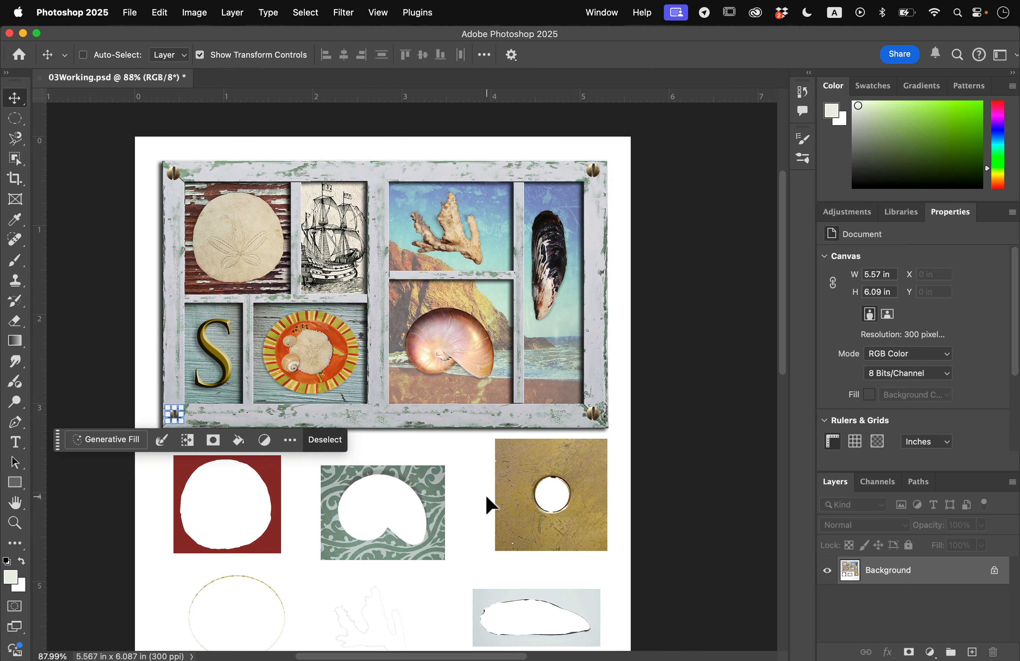
{"action": "left_click", "coordinate": [338, 444]}
{"action": "left_click", "coordinate": [305, 12]}
{"action": "left_click", "coordinate": [307, 18]}
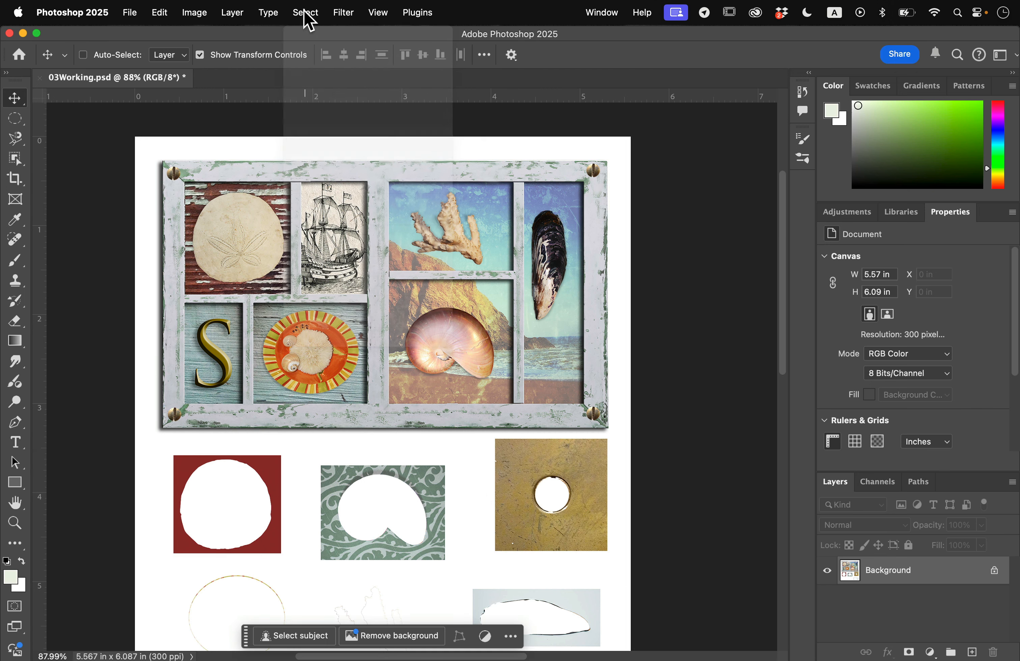
- Set the Crop tool to Ratio mode with empty width and height values for an unconstrained crop
{"action": "scroll", "coordinate": [391, 511], "scroll_direction": "down", "scroll_amount": 5}
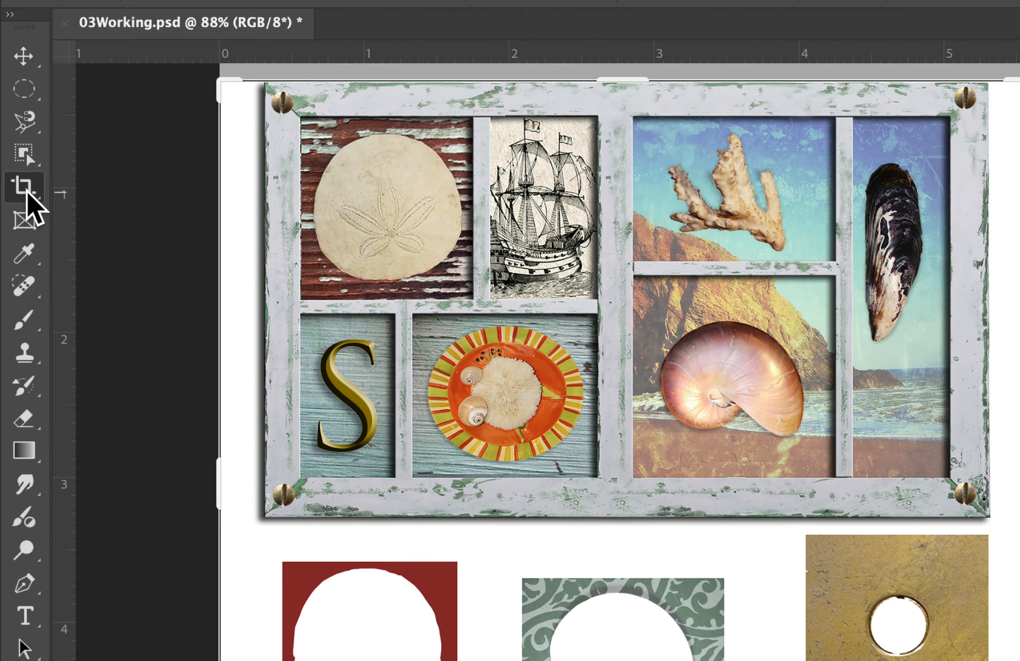
{"action": "left_click", "coordinate": [17, 180]}
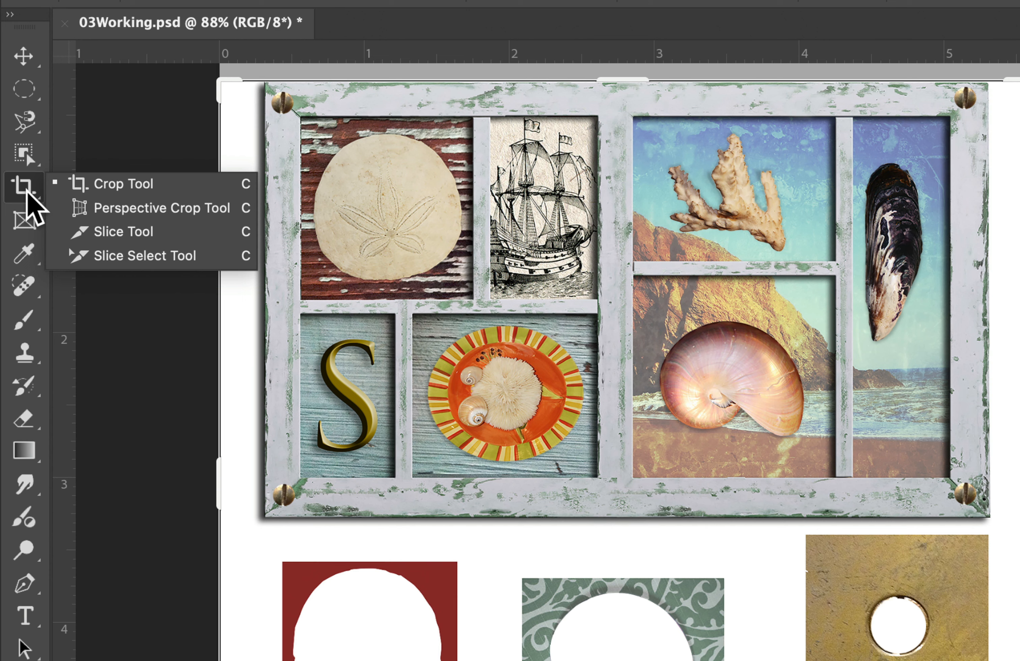
{"action": "left_click", "coordinate": [129, 189]}
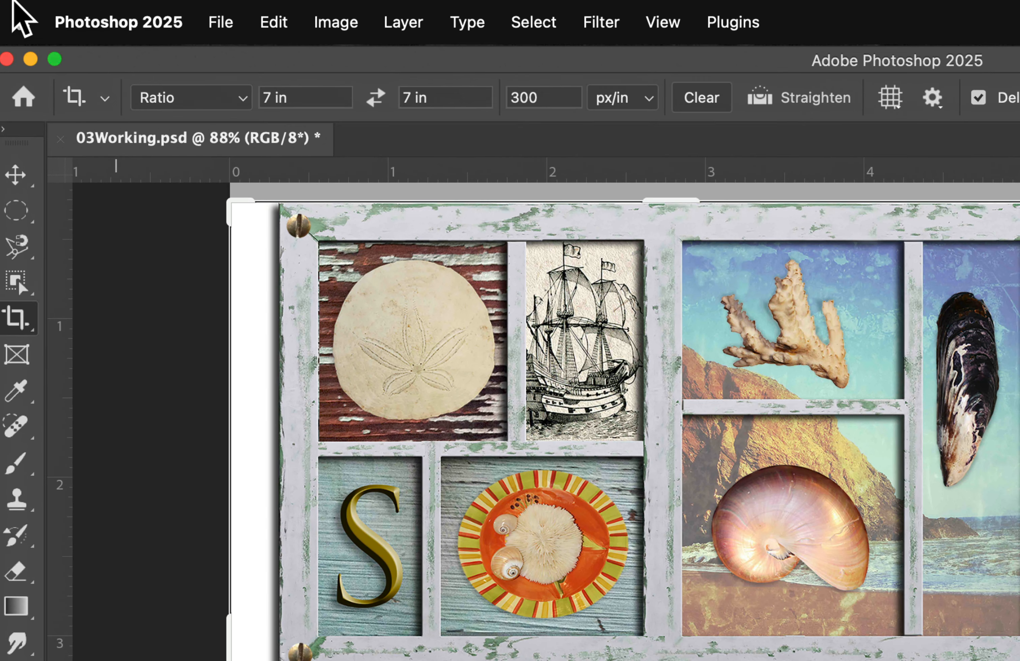
{"action": "left_click", "coordinate": [185, 98]}
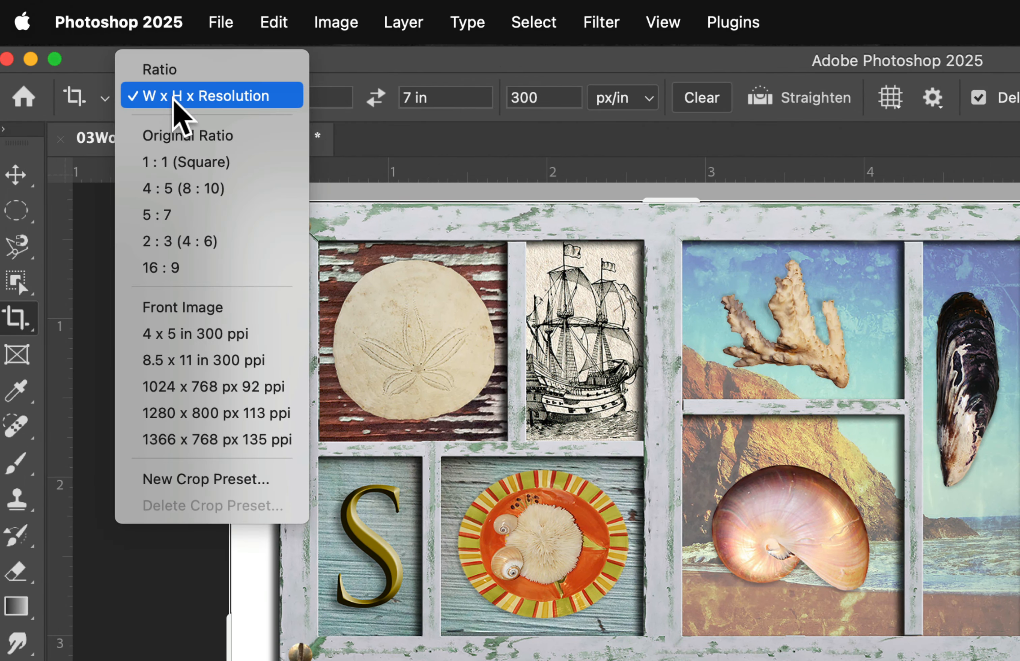
{"action": "left_click", "coordinate": [211, 69]}
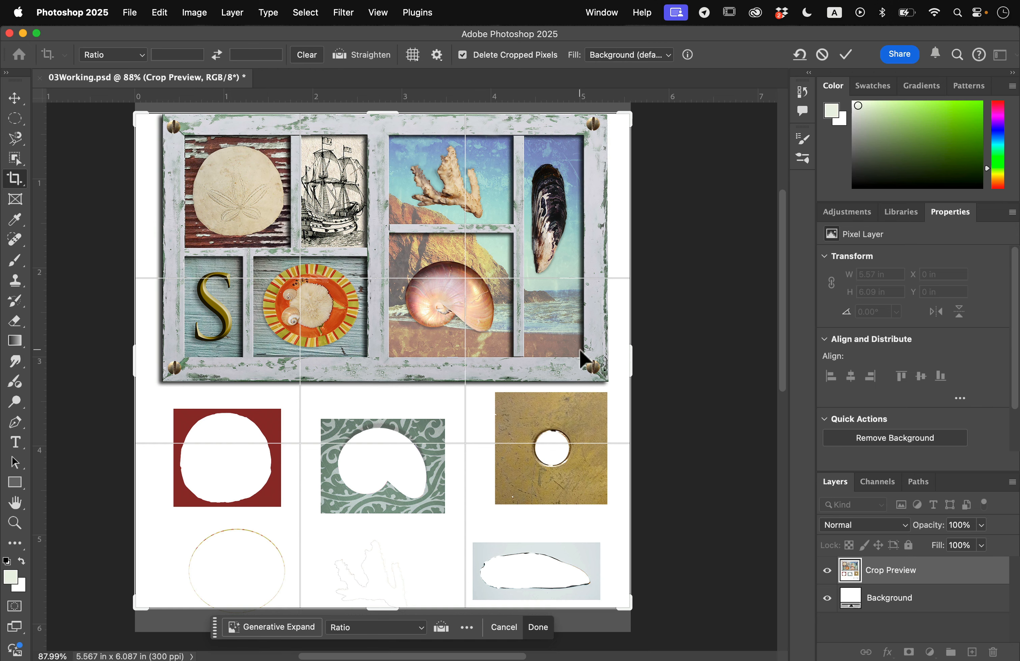
- Extend the crop's top edge to the canvas top and raise its bottom edge to just below the wooden frame
{"action": "scroll", "coordinate": [579, 349], "scroll_direction": "up", "scroll_amount": 3}
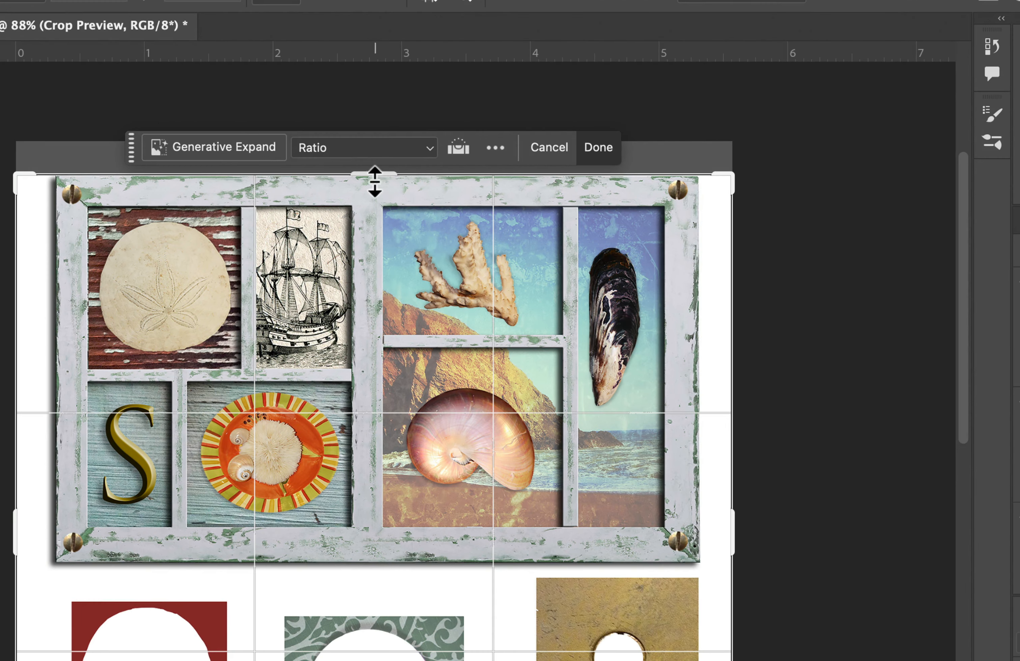
{"action": "left_click_drag", "start_coordinate": [376, 183], "coordinate": [376, 162]}
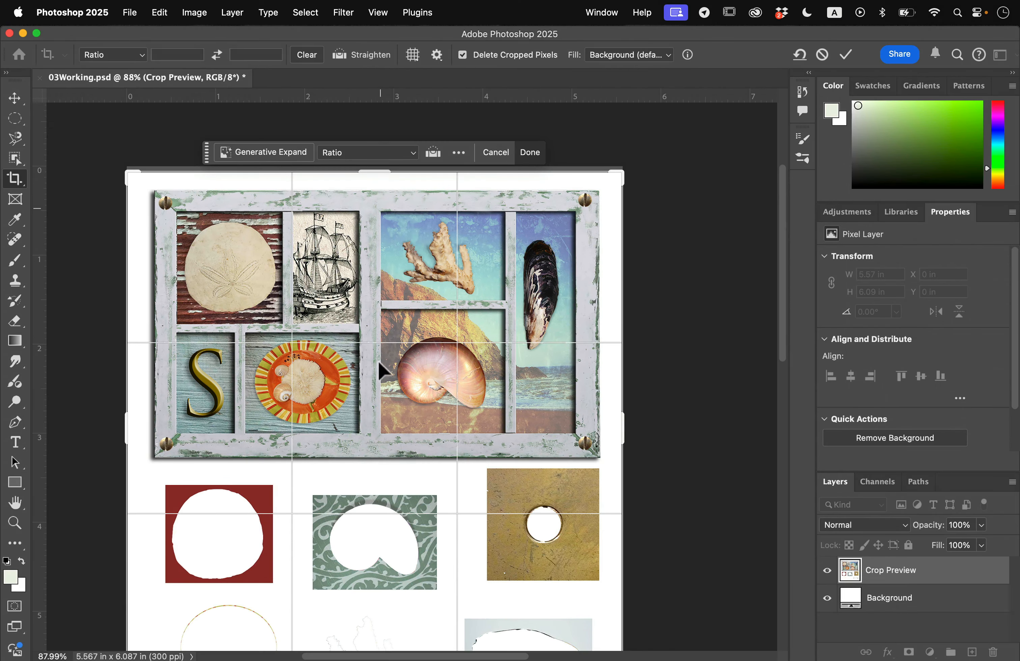
{"action": "scroll", "coordinate": [401, 544], "scroll_direction": "up", "scroll_amount": 10}
{"action": "scroll", "coordinate": [401, 620], "scroll_direction": "down", "scroll_amount": 3}
{"action": "scroll", "coordinate": [404, 627], "scroll_direction": "down", "scroll_amount": 10}
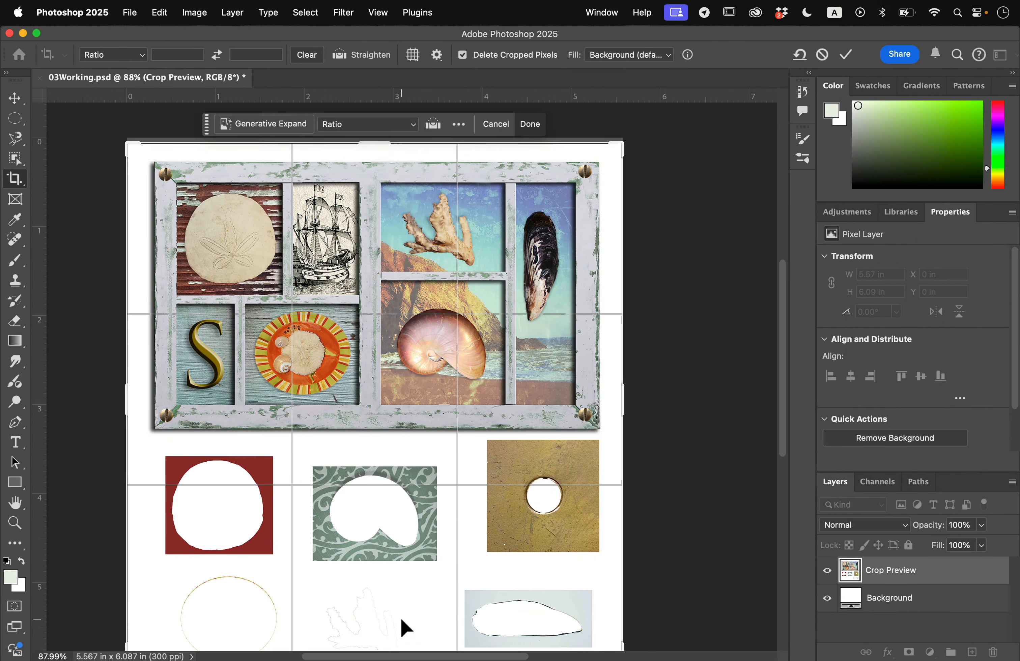
{"action": "left_click_drag", "start_coordinate": [387, 537], "coordinate": [382, 423]}
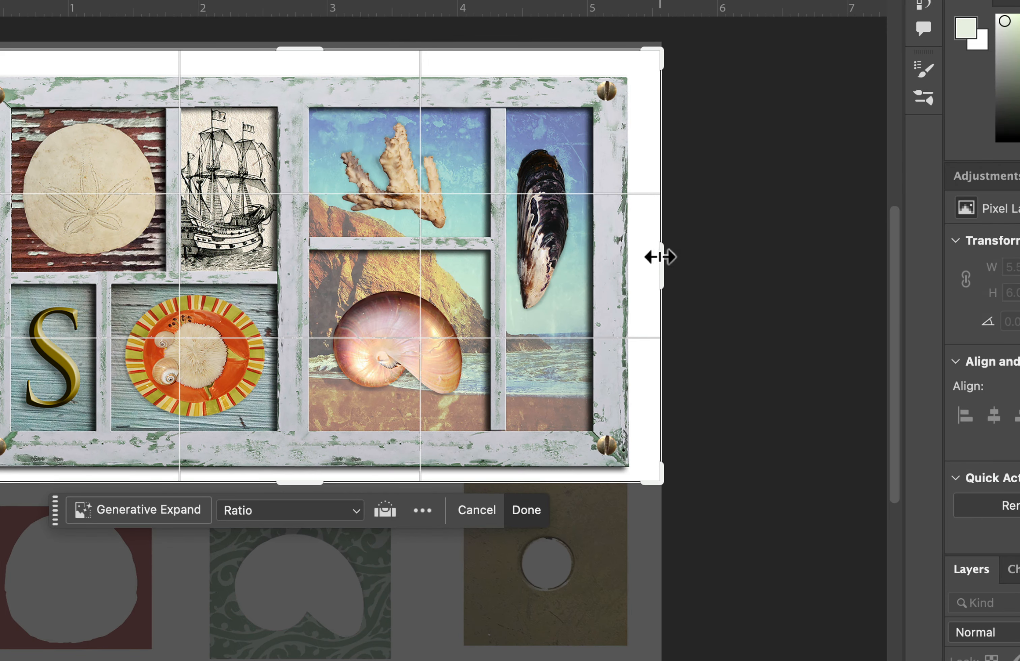
- Tighten the crop's right, top and left edges to a narrow white margin around the frame and apply the crop at about 5.26 × 3.21 in
{"action": "left_click_drag", "start_coordinate": [648, 248], "coordinate": [652, 262]}
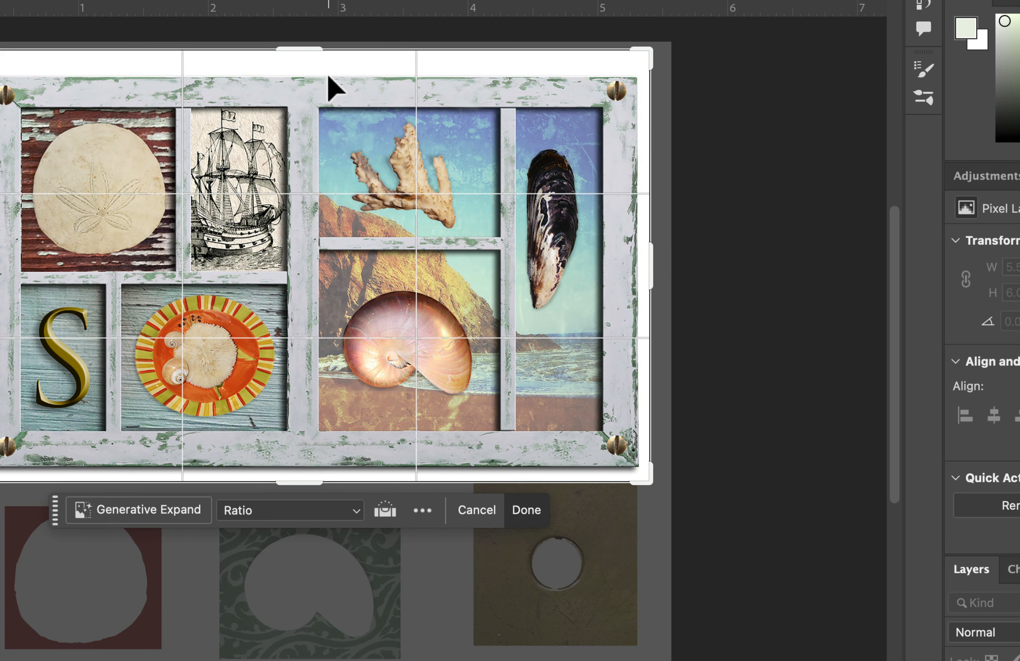
{"action": "left_click", "coordinate": [316, 61]}
{"action": "left_click_drag", "start_coordinate": [310, 51], "coordinate": [310, 57]}
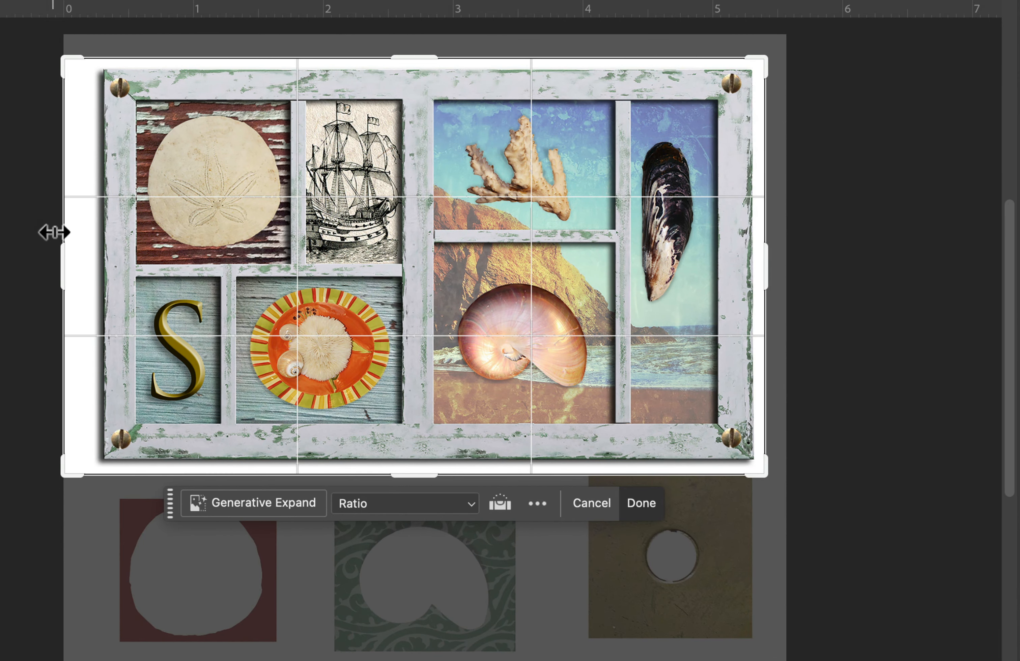
{"action": "left_click_drag", "start_coordinate": [63, 264], "coordinate": [73, 266]}
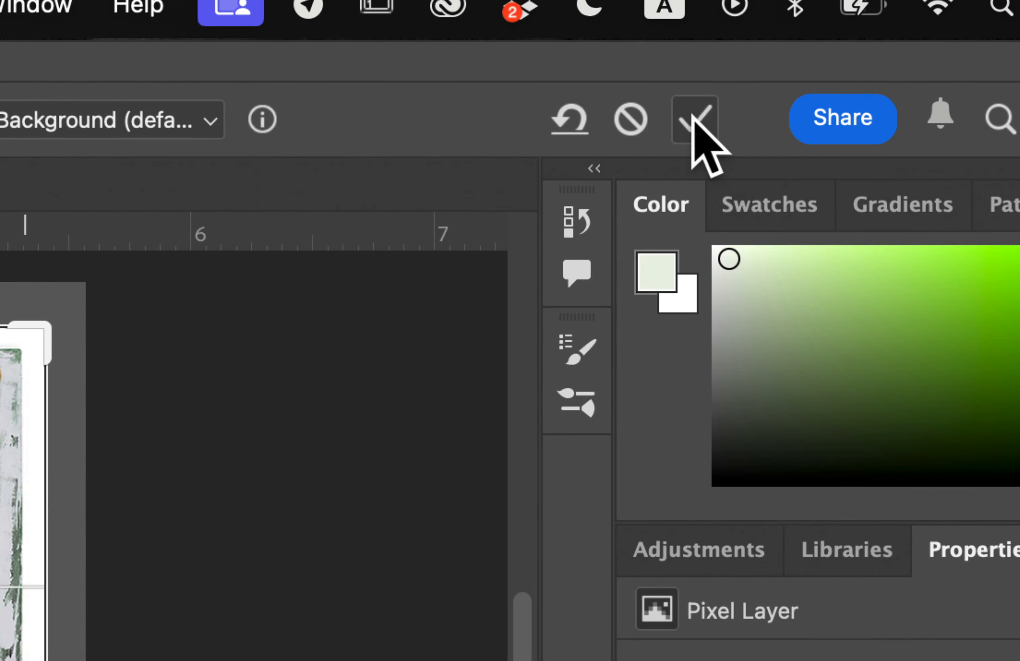
{"action": "left_click", "coordinate": [845, 54]}
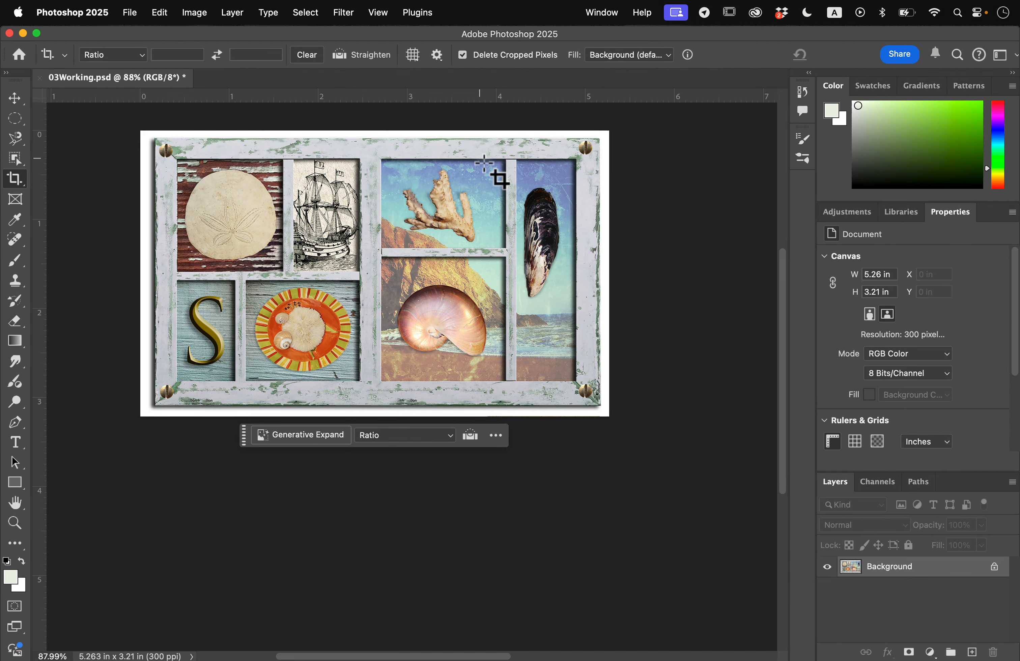
- Save the cropped collage in 03Working.psd
{"action": "left_click", "coordinate": [130, 12]}
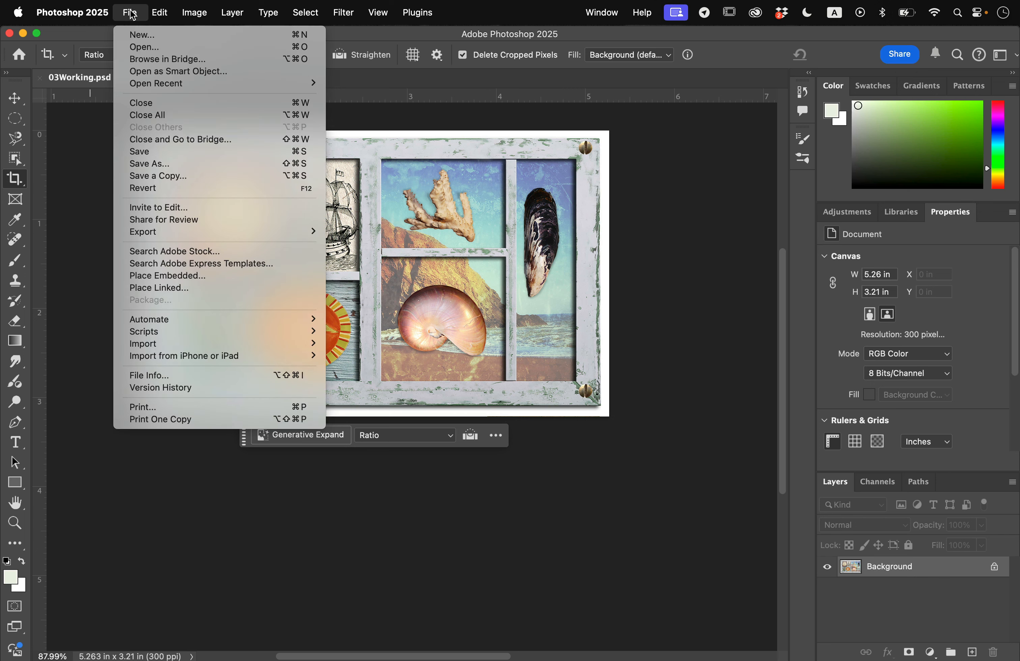
{"action": "left_click", "coordinate": [171, 153]}
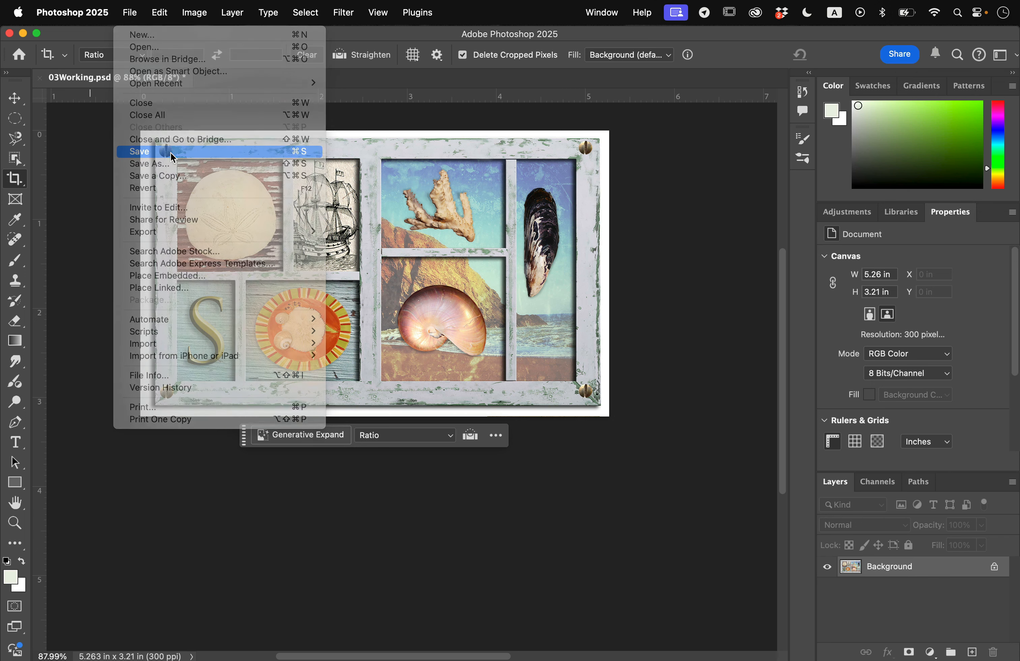